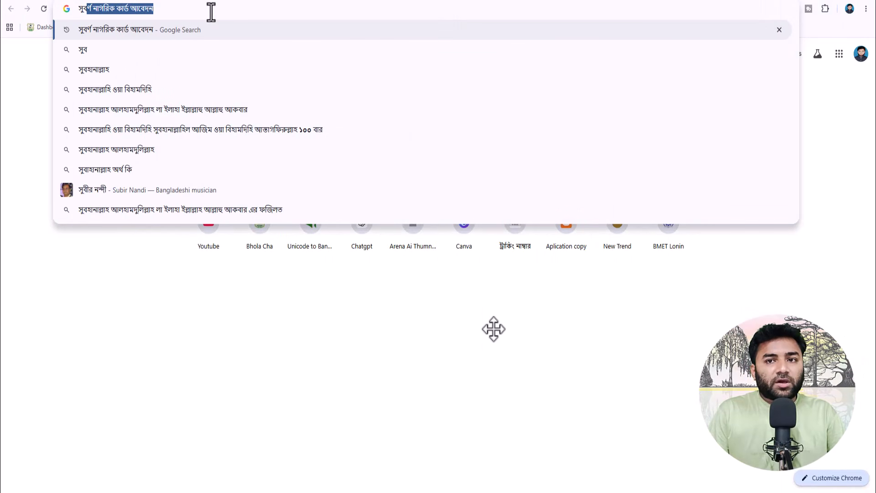
- Open the DIS home site from Google results, start a new application and accept the instructions notice
key(Return)
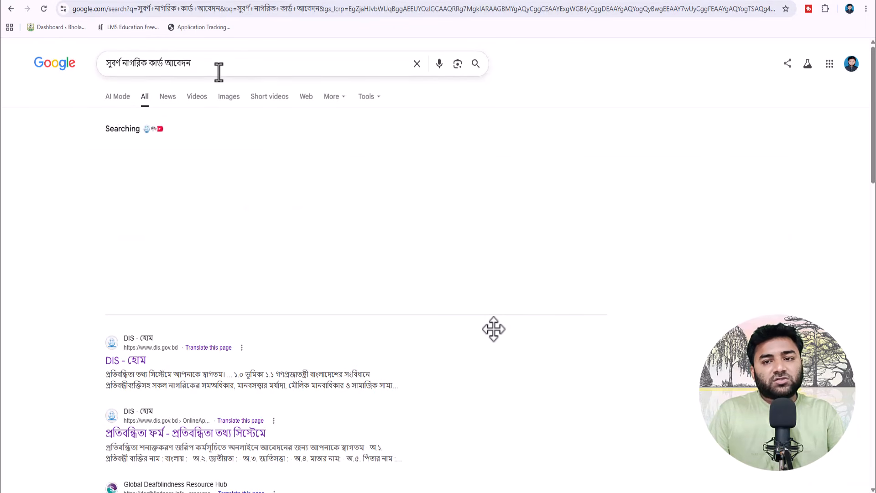
click(146, 358)
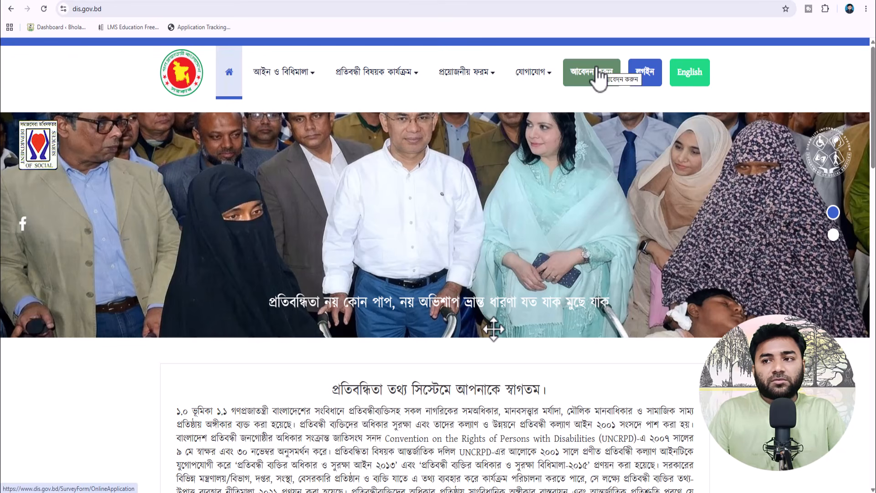
click(597, 70)
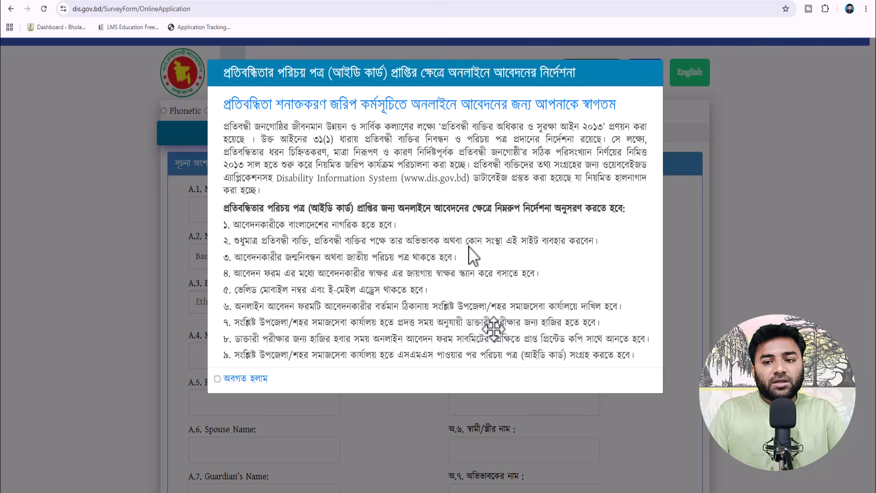
click(217, 378)
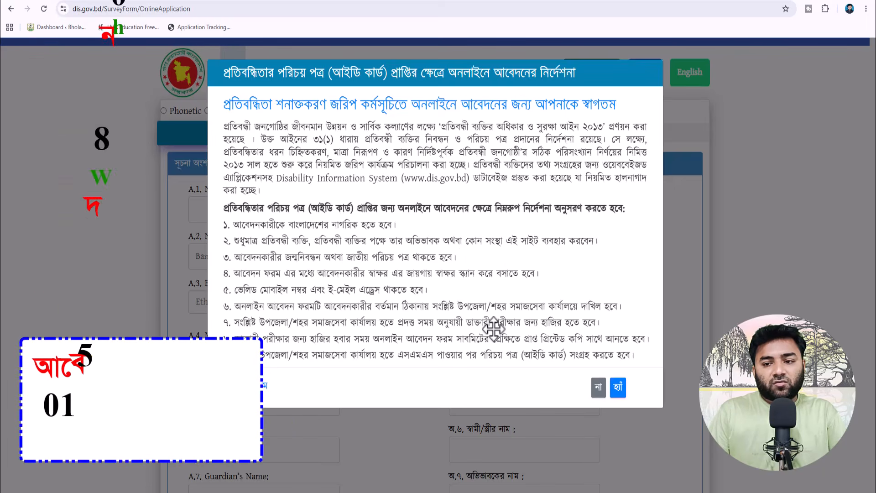
click(618, 387)
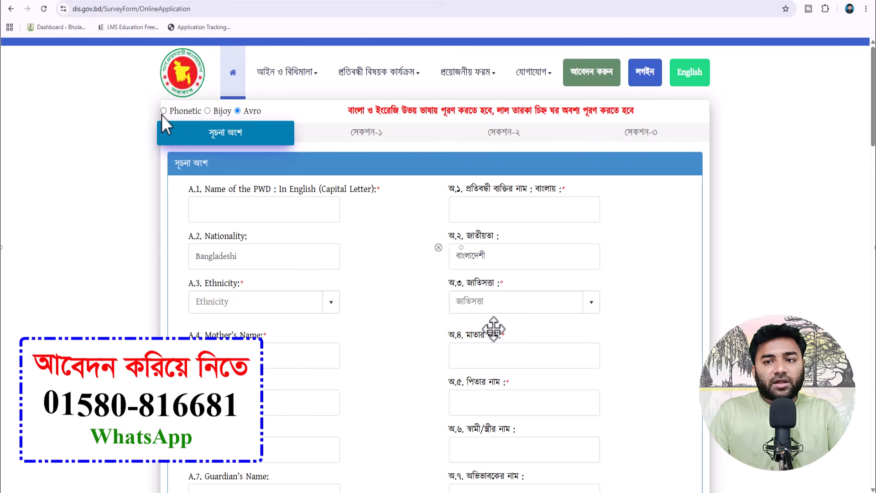
- Select the Bijoy radio button so Bangla input uses the Bijoy layout instead of Avro
click(207, 111)
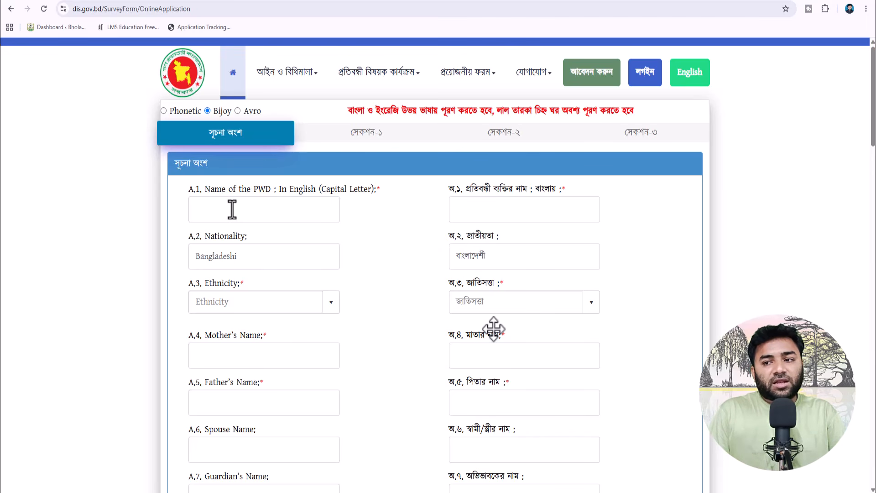
- Autofill the applicant's names, set ethnicity to (1) Bengali, and begin the mother's name 'shahara'
click(289, 214)
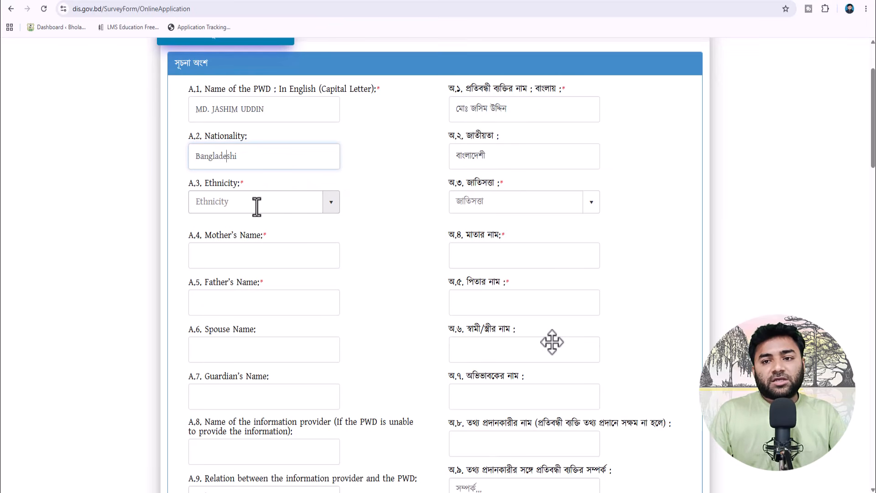
click(256, 206)
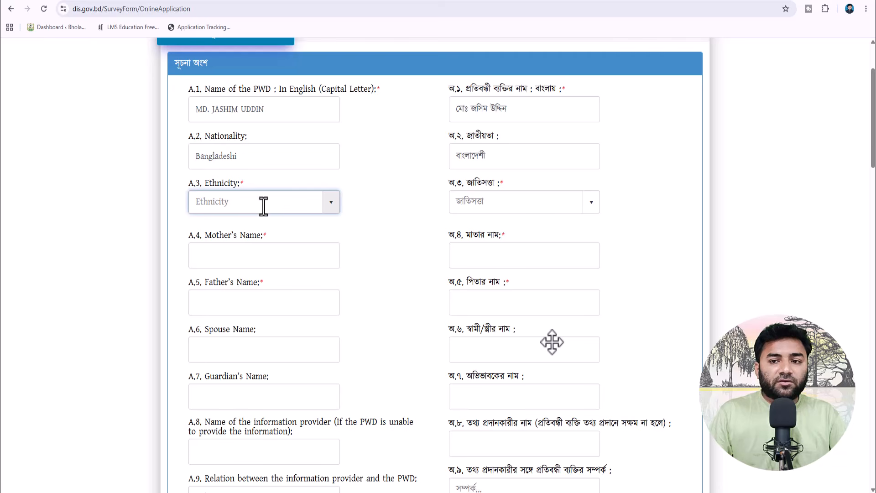
click(331, 205)
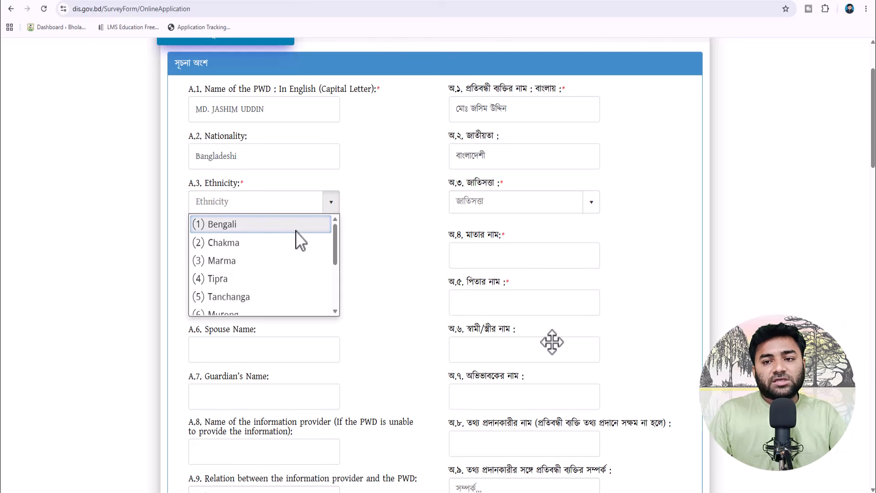
scroll(295, 231, down, 2)
scroll(293, 237, down, 2)
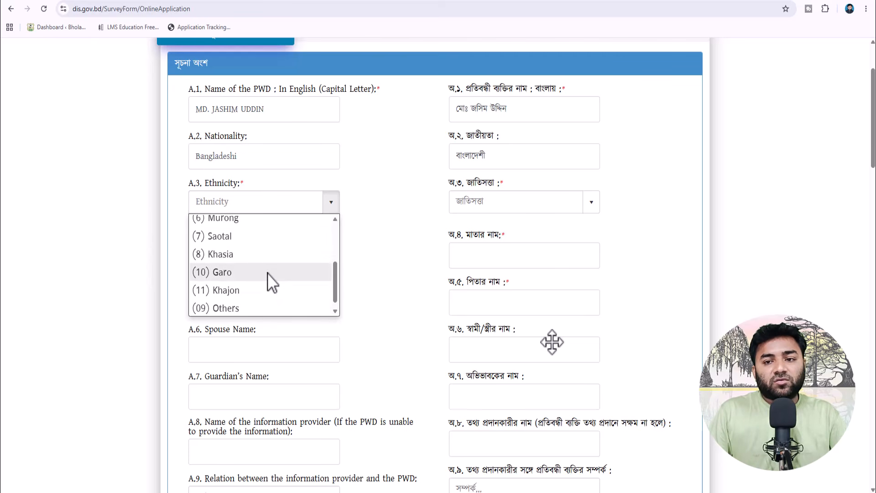
scroll(267, 273, up, 3)
click(264, 224)
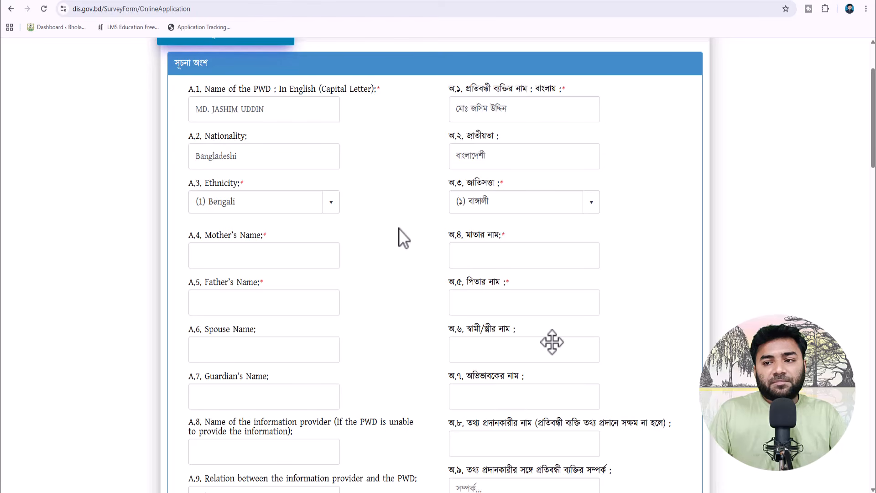
click(279, 263)
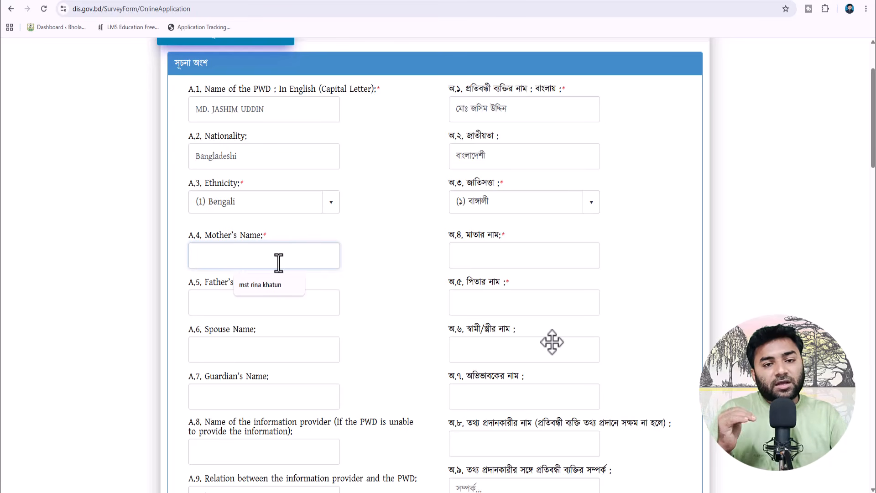
text(s)
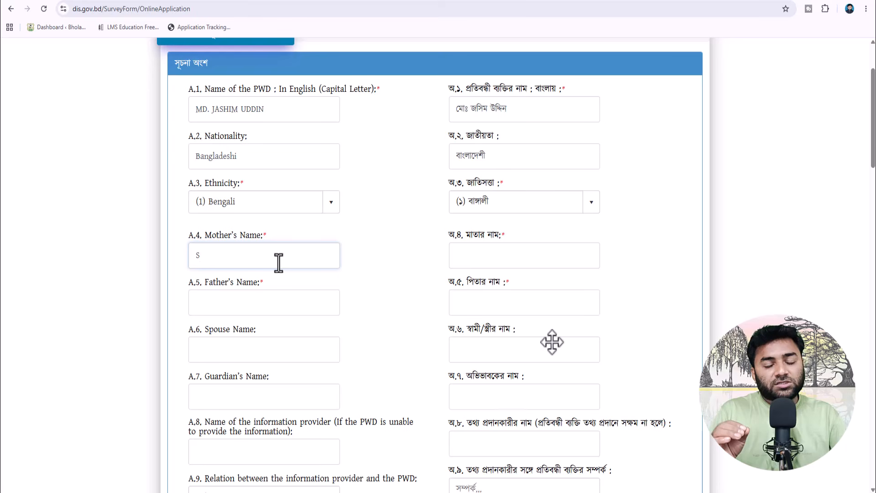
text(hahara)
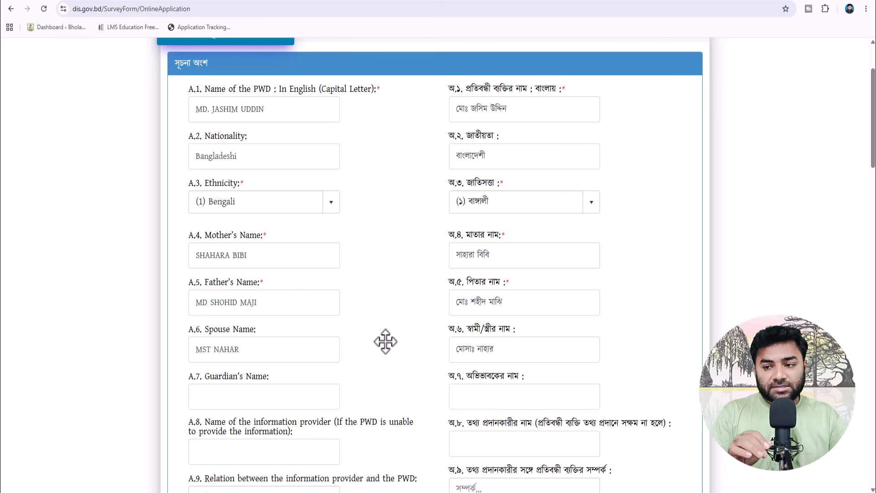
- Copy the spouse's English and Bangla names into the A.7 and অ.৭ Guardian's Name fields
scroll(266, 283, down, 2)
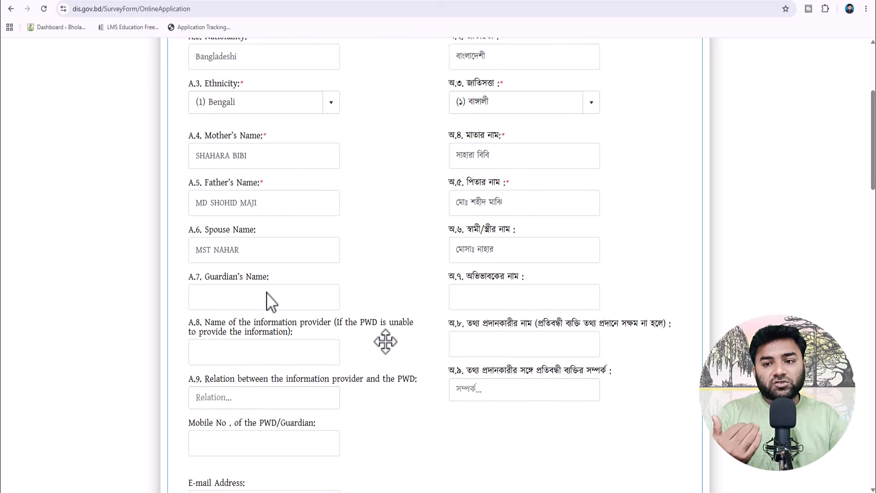
click(251, 304)
click(243, 302)
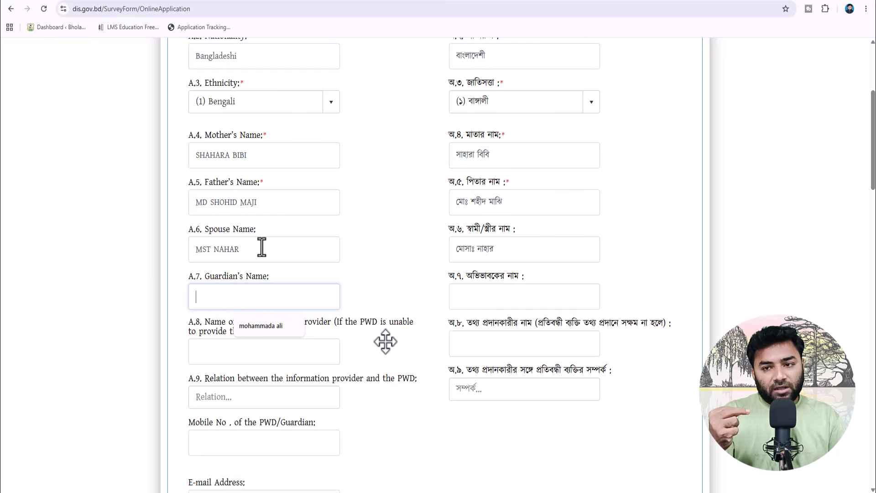
drag(260, 249, 216, 301)
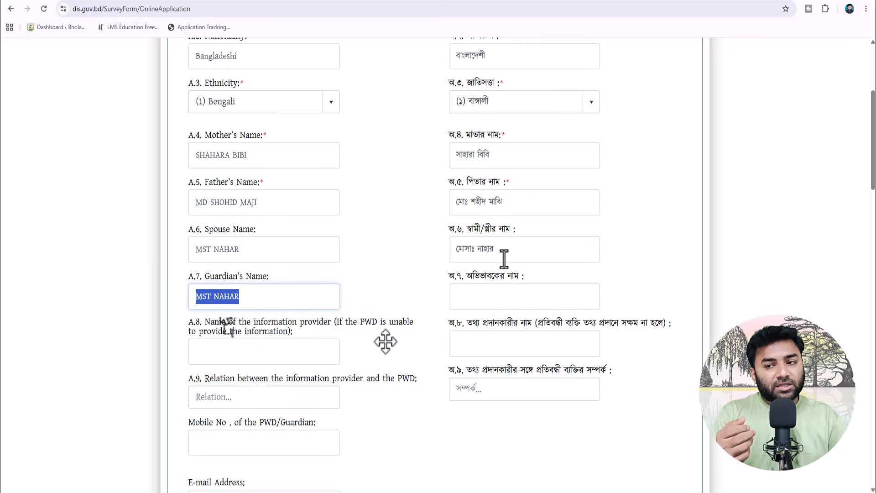
drag(502, 256, 474, 297)
scroll(475, 296, down, 2)
click(239, 261)
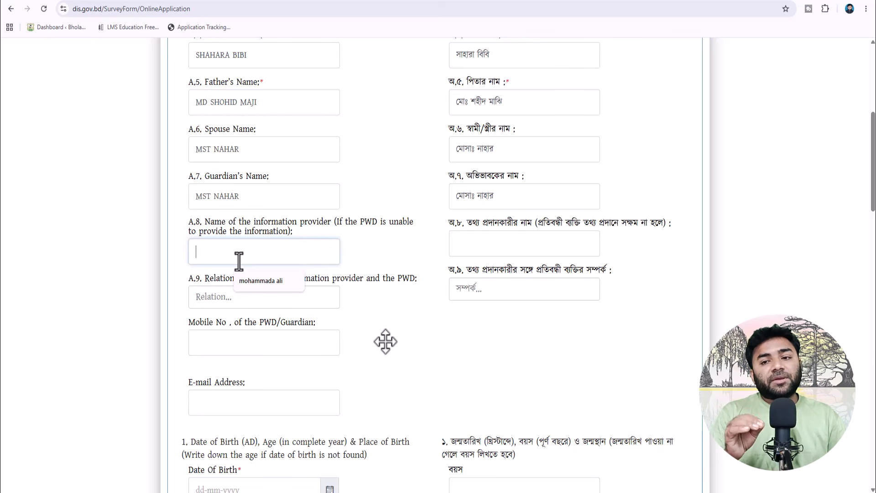
click(407, 249)
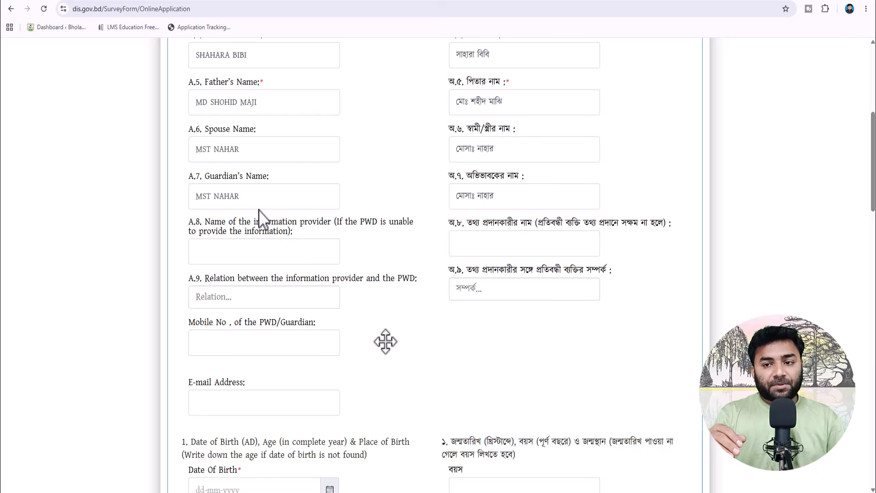
mouse_move(241, 196)
mouse_down()
mouse_move(188, 202)
mouse_move(225, 255)
mouse_move(225, 196)
mouse_move(248, 196)
mouse_up()
scroll(419, 257, down, 4)
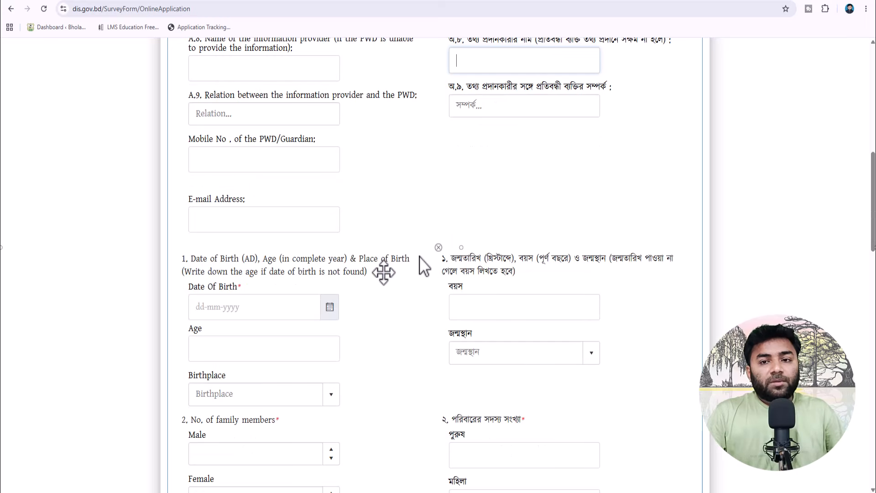
scroll(420, 256, down, 1)
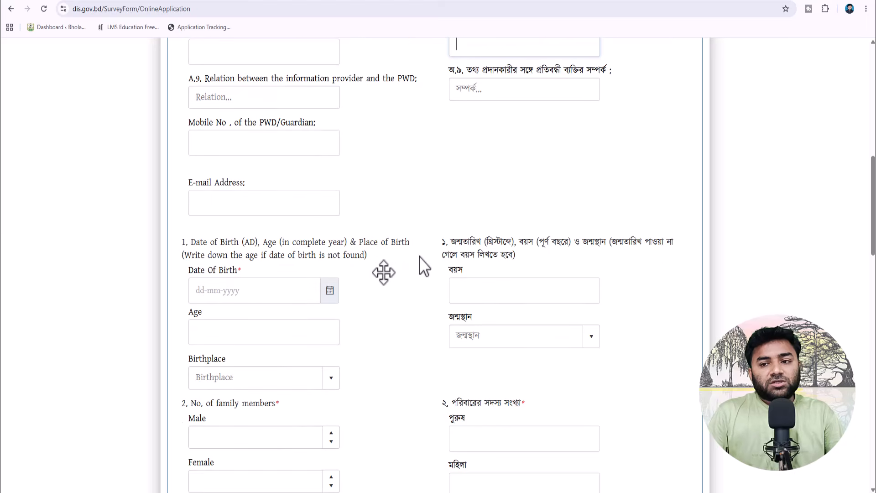
- Enter the PWD/guardian's mobile number
click(330, 151)
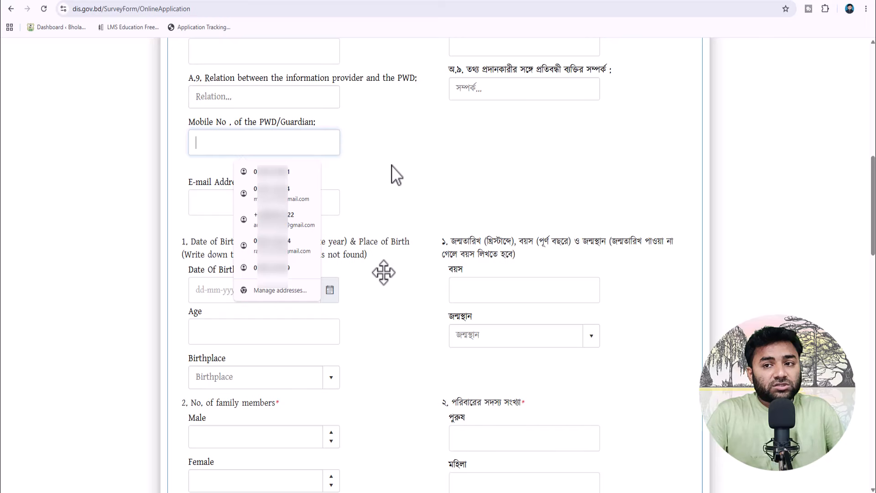
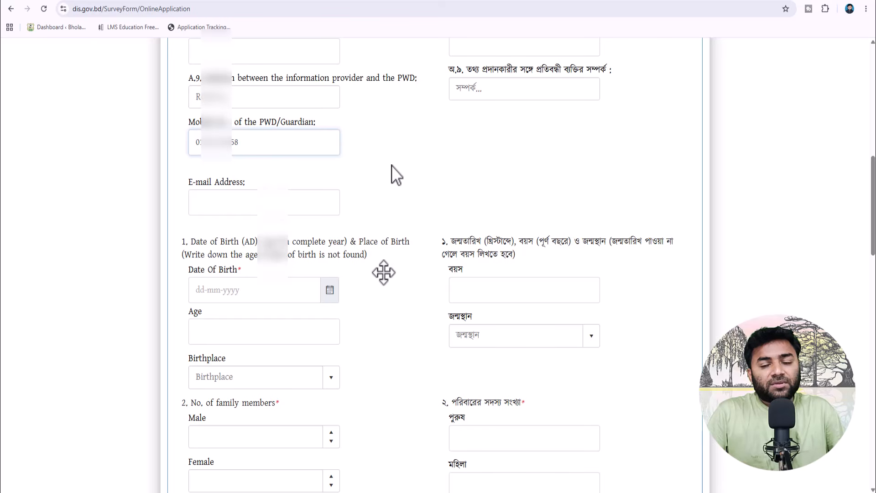
click(416, 176)
- Enter the applicant's date of birth using the calendar picker
scroll(414, 185, down, 1)
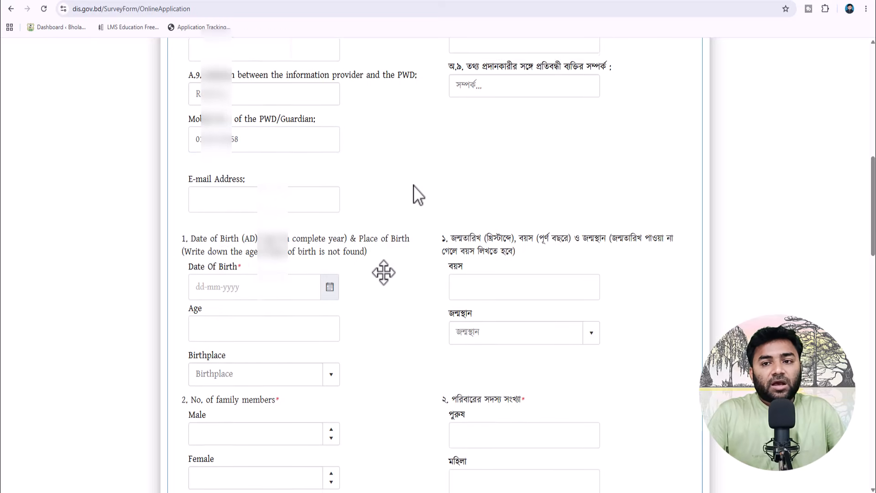
scroll(414, 185, down, 2)
click(198, 192)
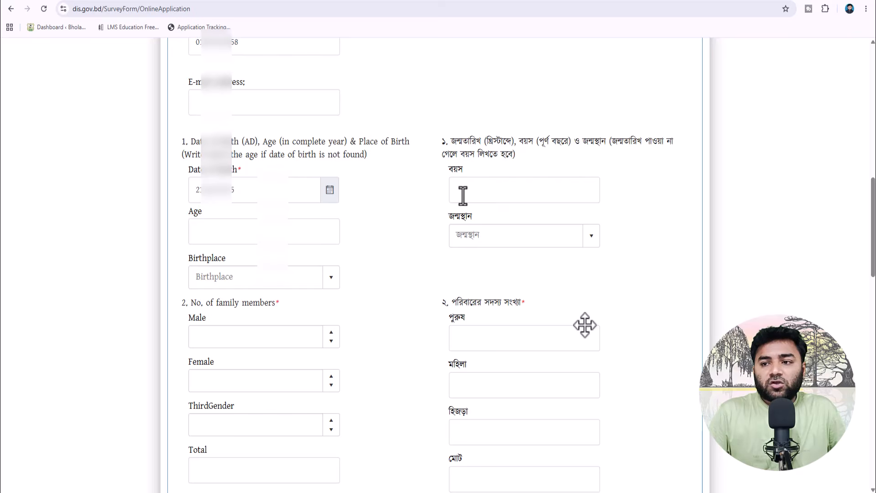
scroll(401, 197, down, 1)
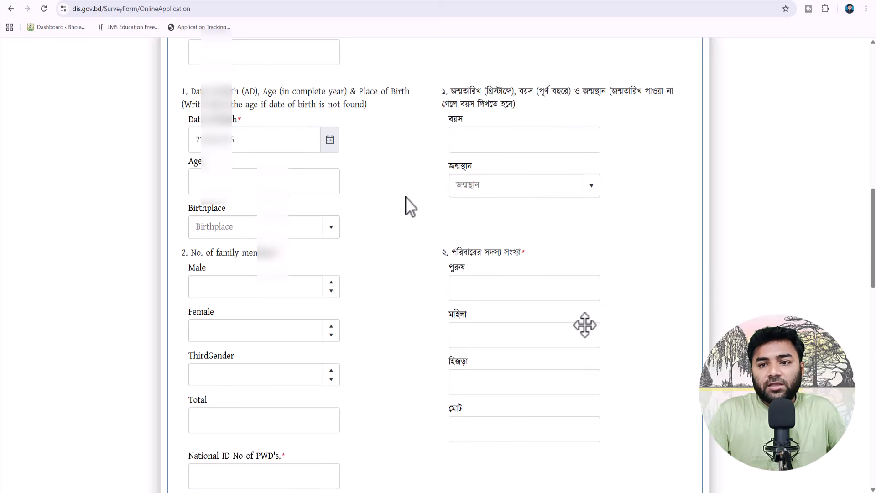
click(256, 187)
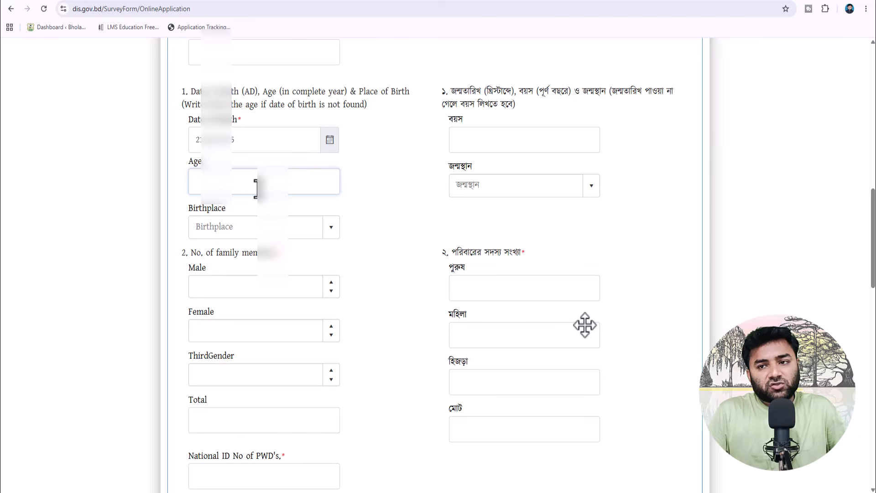
- Set the place of birth to ভোলা (BHOLA)
click(505, 184)
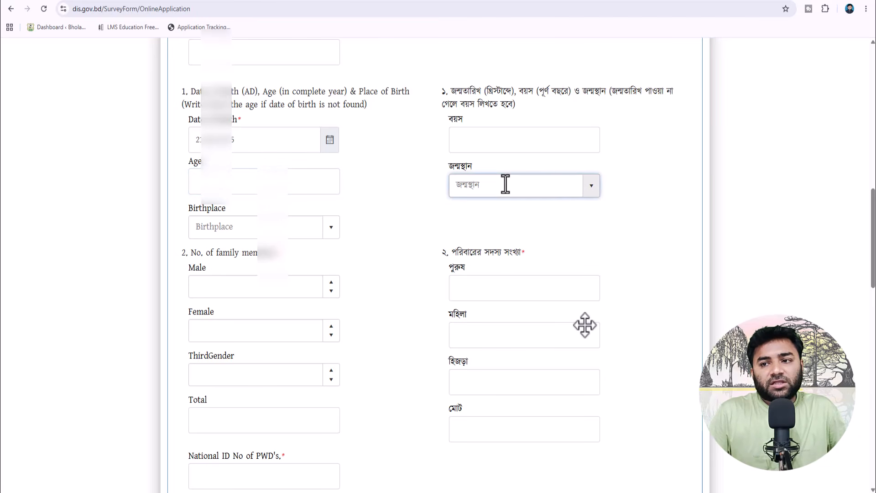
click(591, 191)
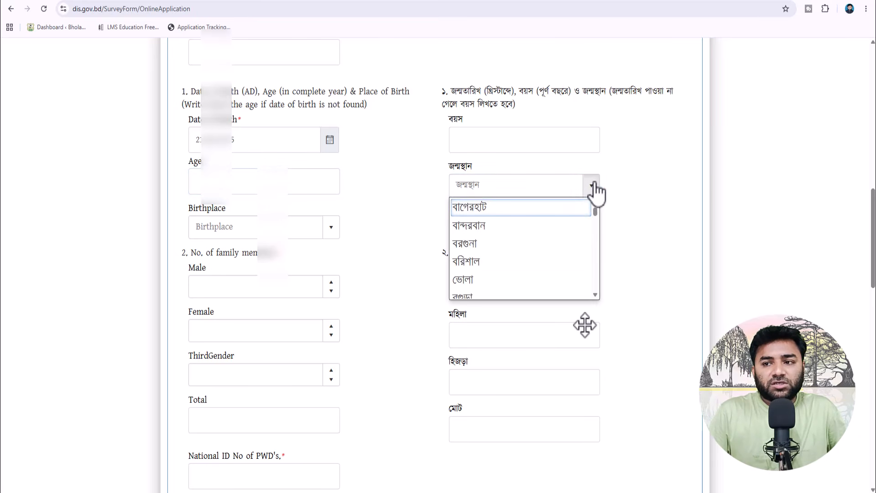
click(519, 279)
click(263, 183)
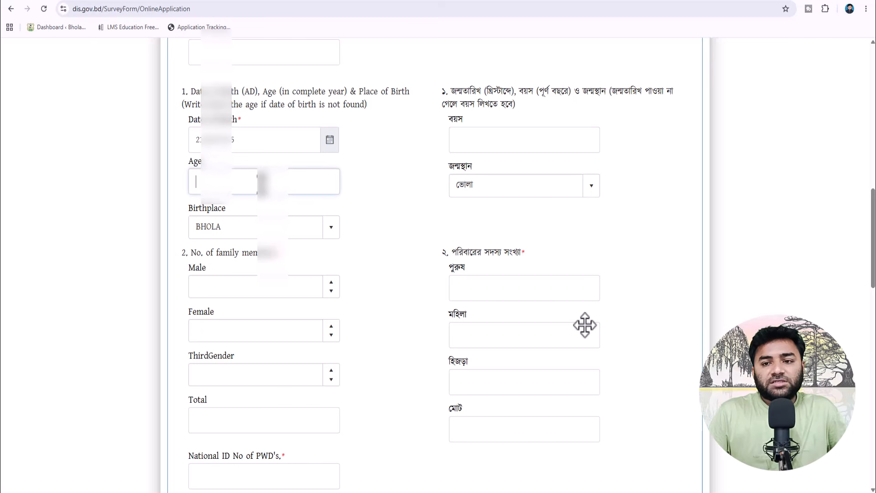
click(381, 183)
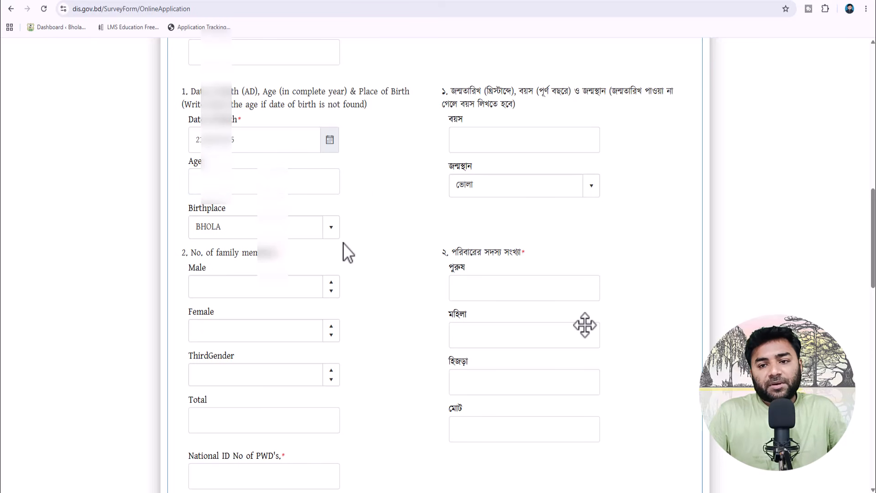
scroll(387, 233, down, 1)
- Set family members to 3 male, 3 female and 0 third gender, totalling 6
click(311, 233)
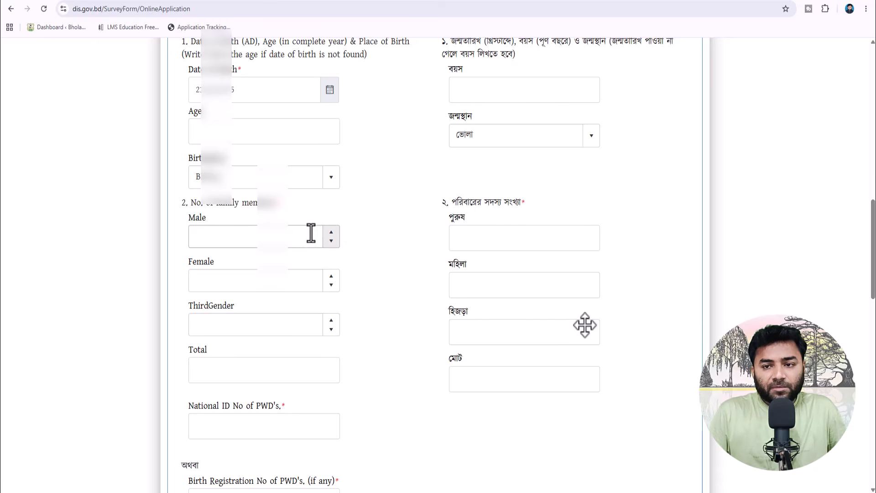
scroll(300, 228, down, 1)
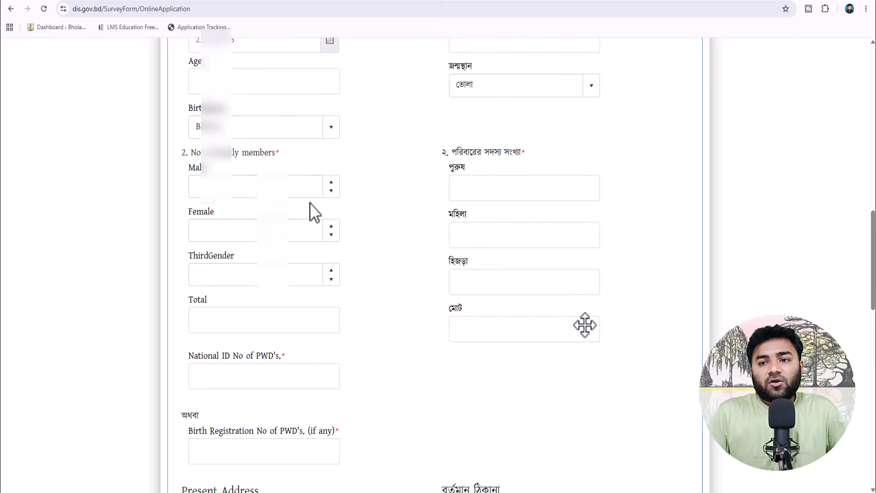
click(332, 182)
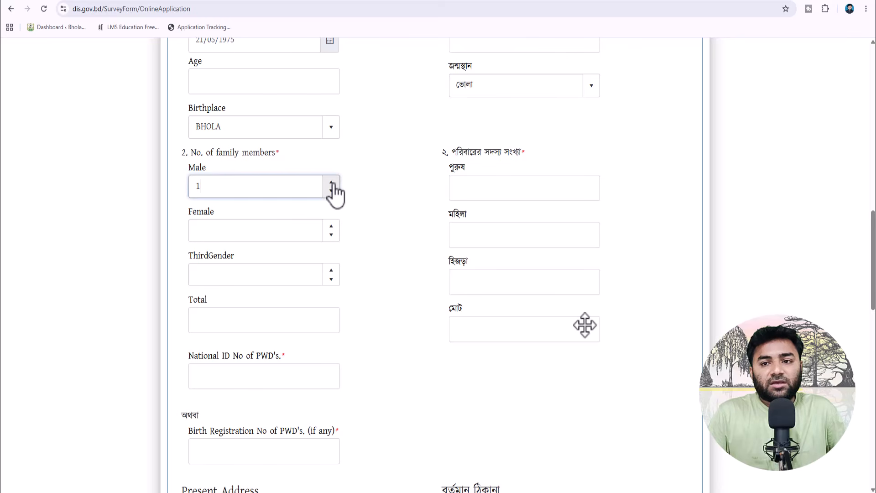
click(331, 182)
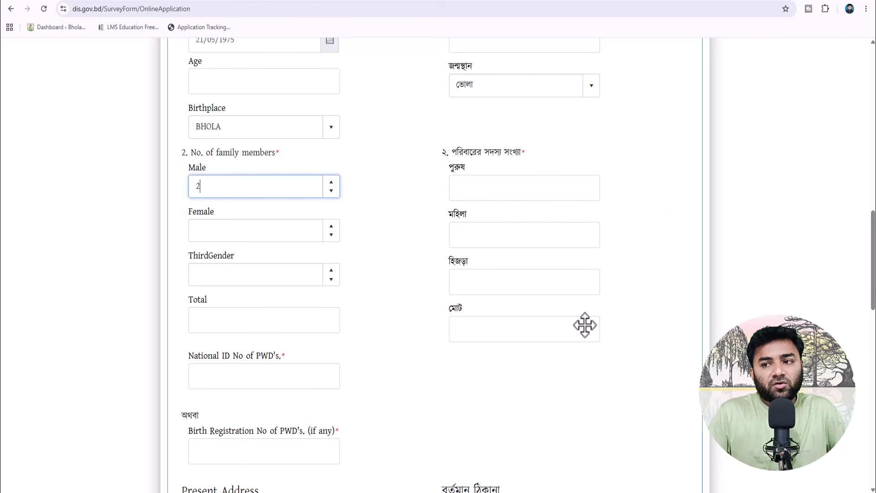
click(753, 338)
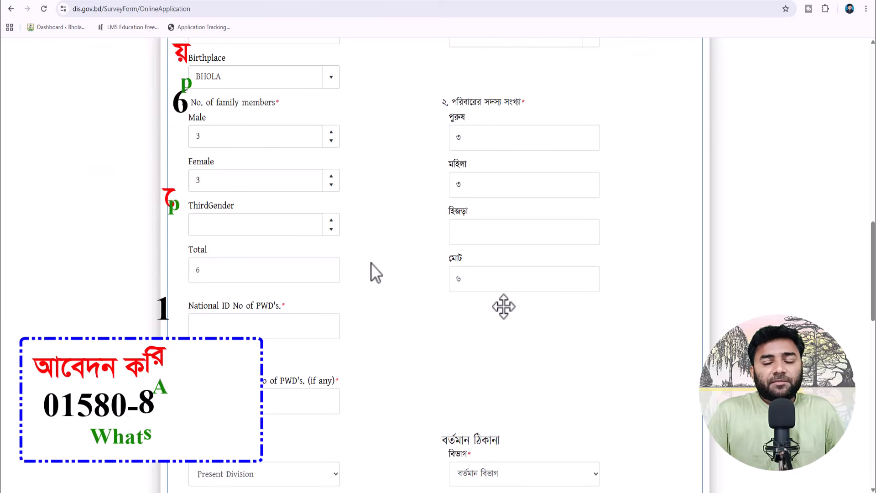
click(331, 229)
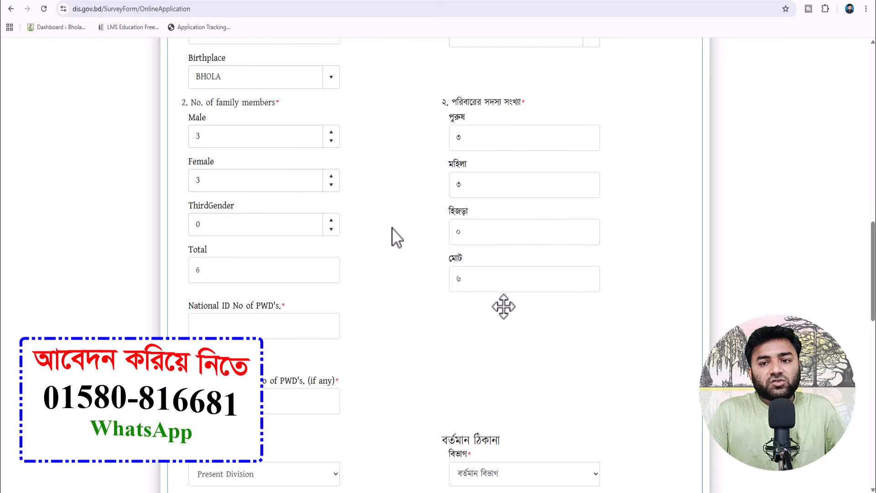
scroll(351, 251, down, 1)
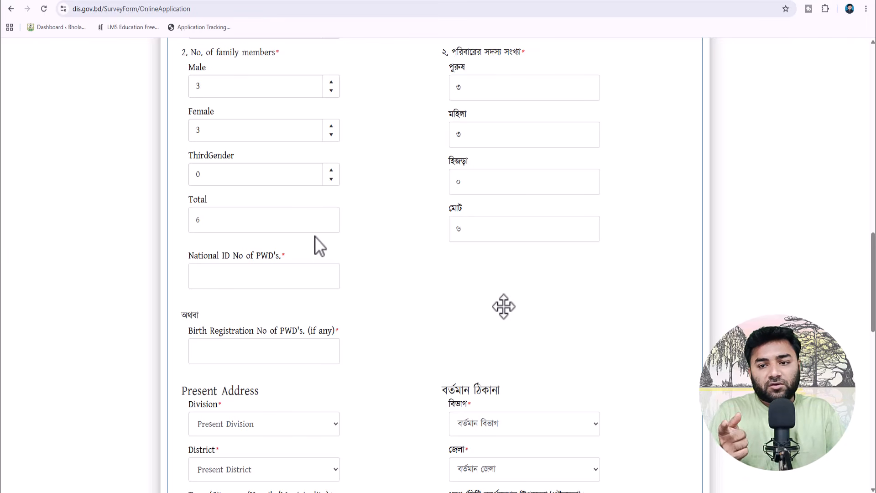
- Enter the applicant's National ID number in the PWD's NID field
scroll(315, 236, down, 1)
click(290, 223)
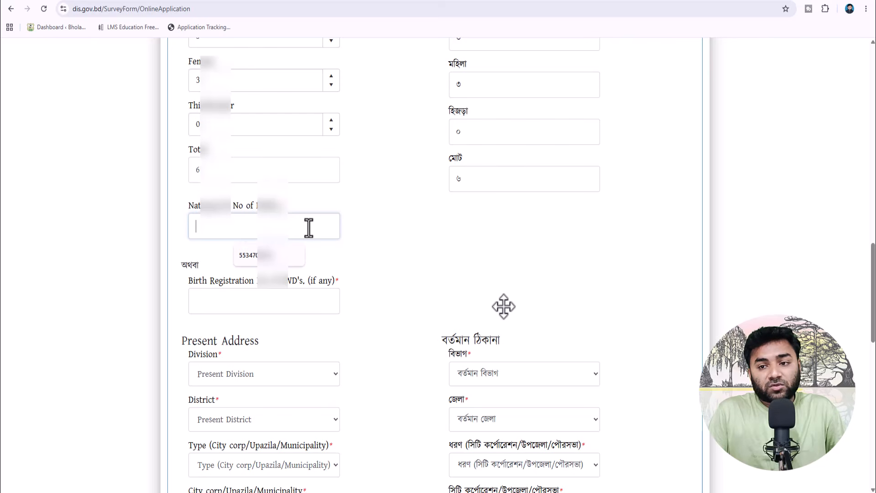
text(9)
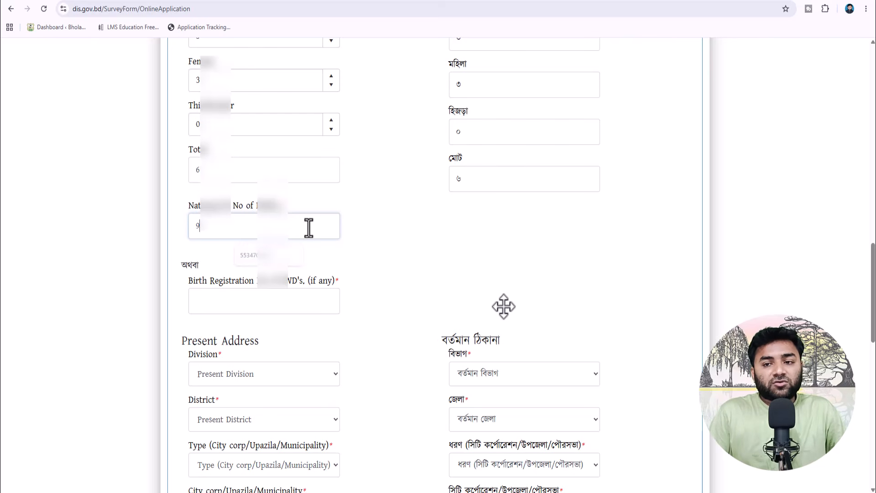
text(??????1)
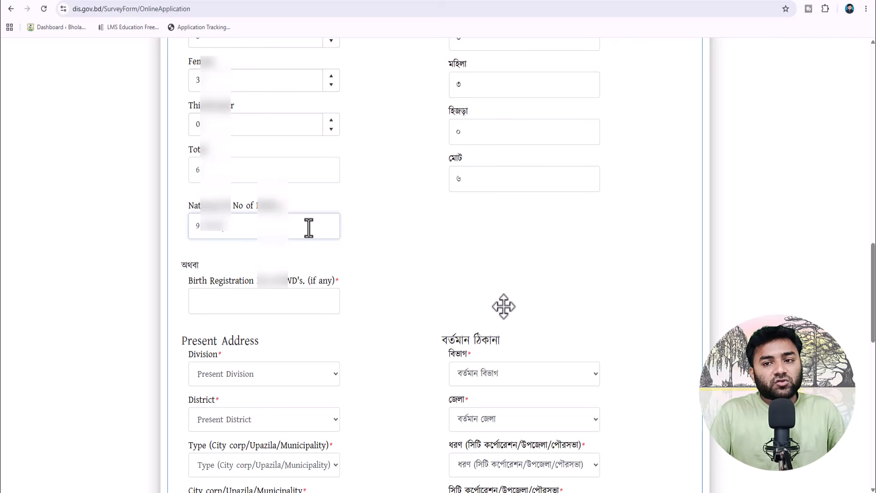
click(417, 248)
scroll(414, 248, down, 3)
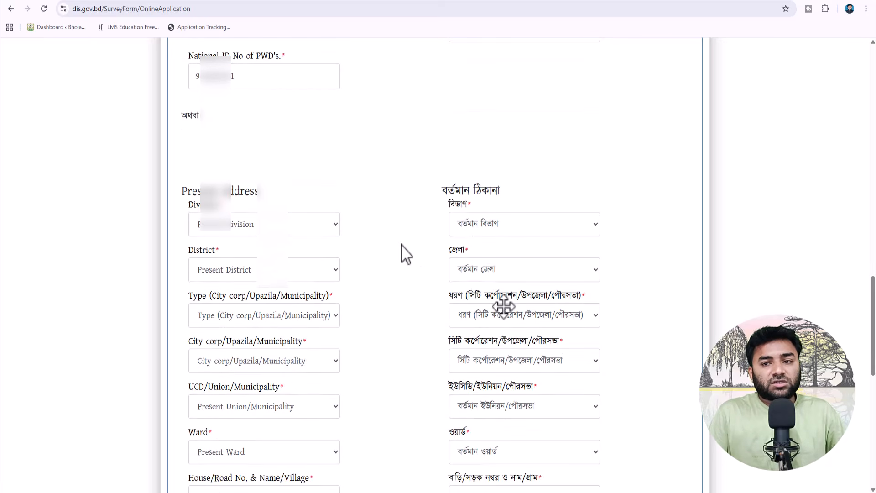
- Set the present address to BARISHAL division, BHOLA district, Upazila BHOLA SADAR
scroll(401, 244, down, 1)
click(311, 174)
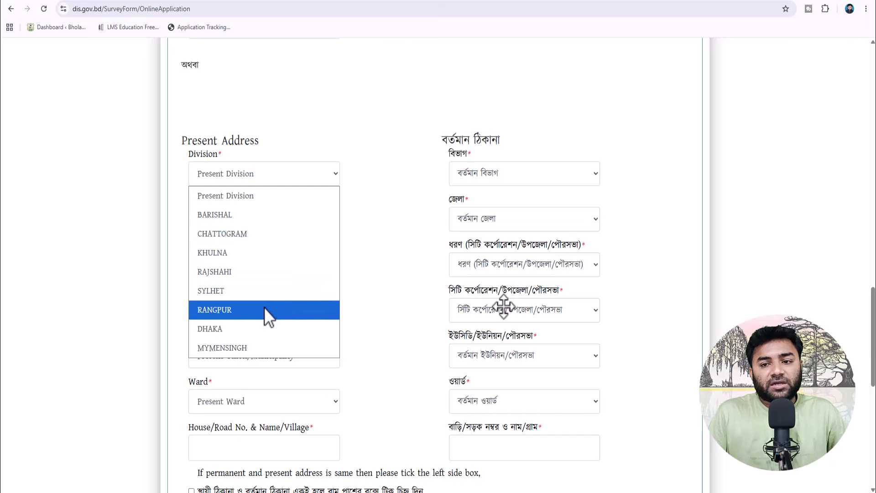
click(251, 214)
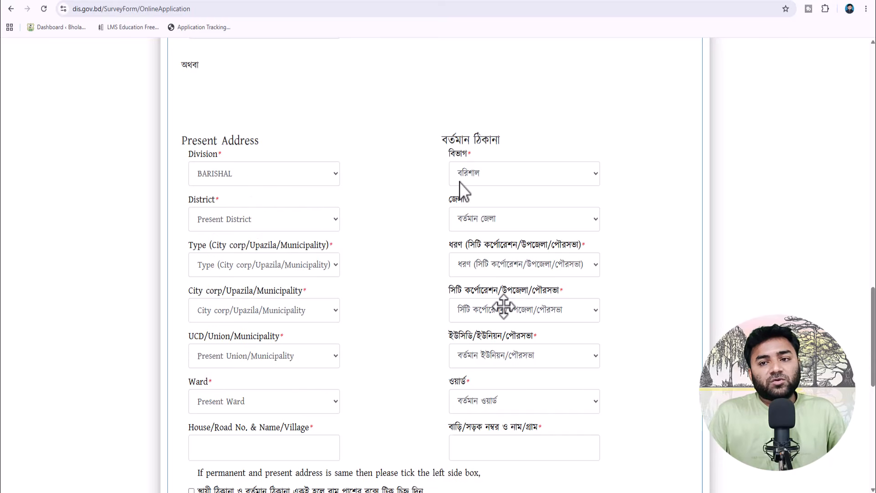
click(494, 170)
click(494, 170)
click(234, 221)
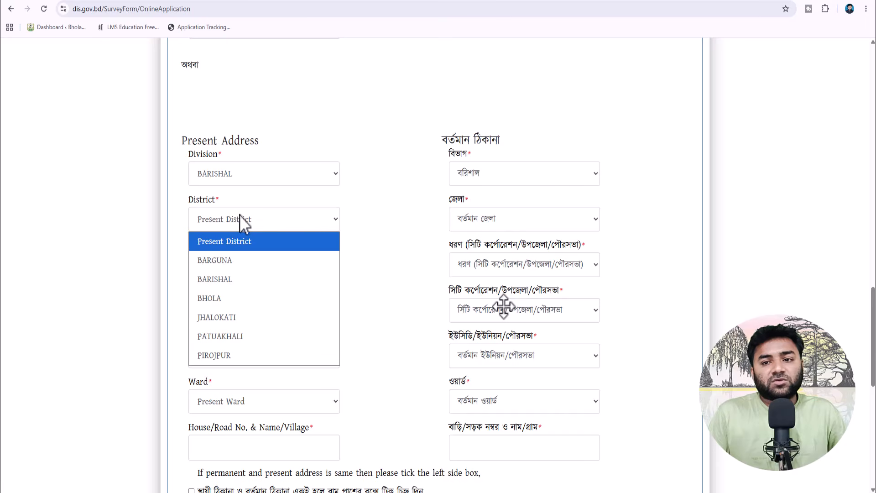
click(232, 296)
click(242, 264)
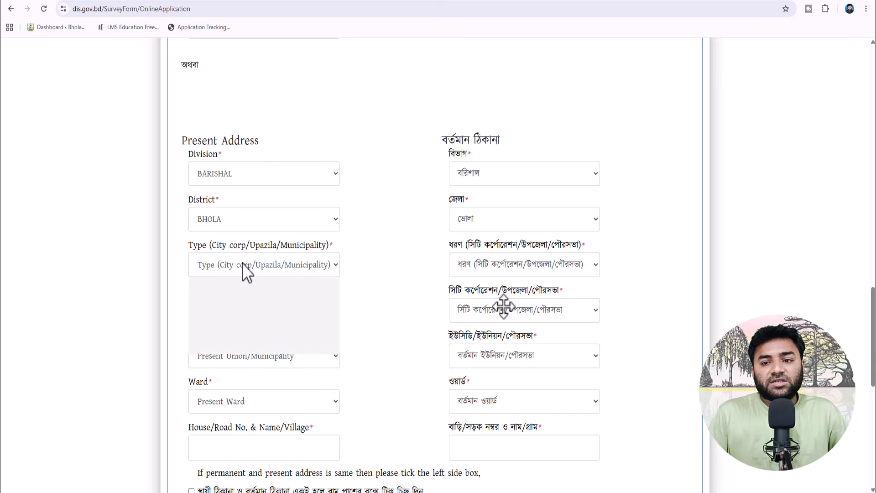
click(240, 343)
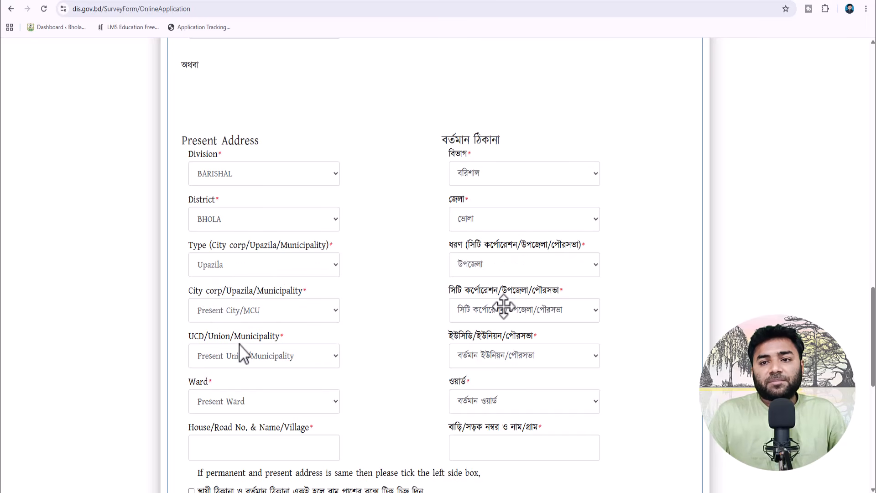
click(247, 313)
click(242, 351)
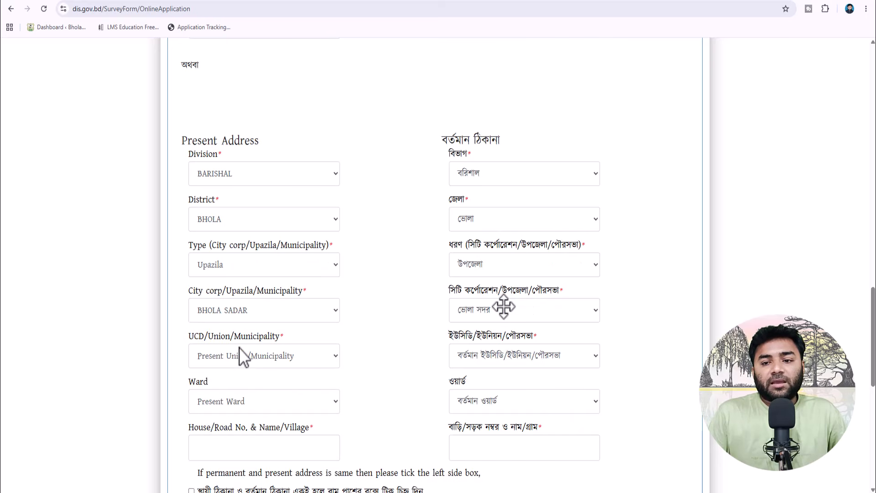
- Choose ILLISHA as the union, then check the Ward and Bengali union lists
scroll(374, 304, down, 2)
click(267, 259)
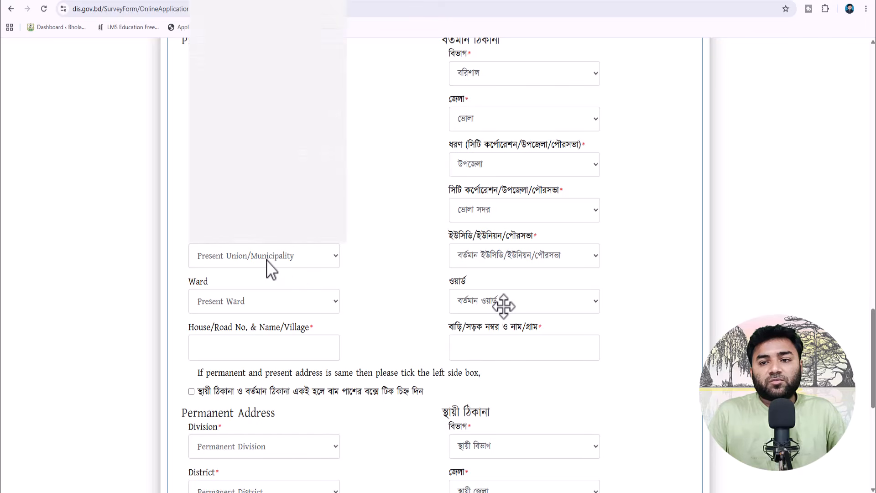
click(253, 100)
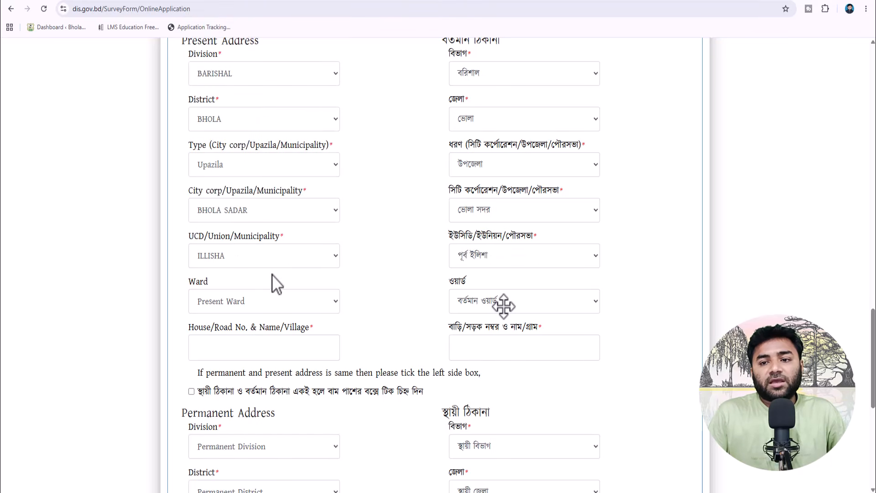
click(256, 302)
click(385, 269)
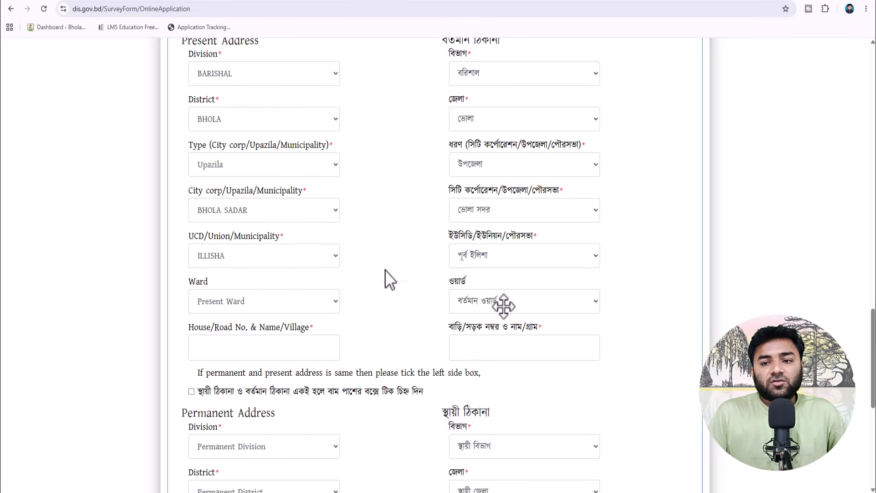
click(246, 306)
click(245, 305)
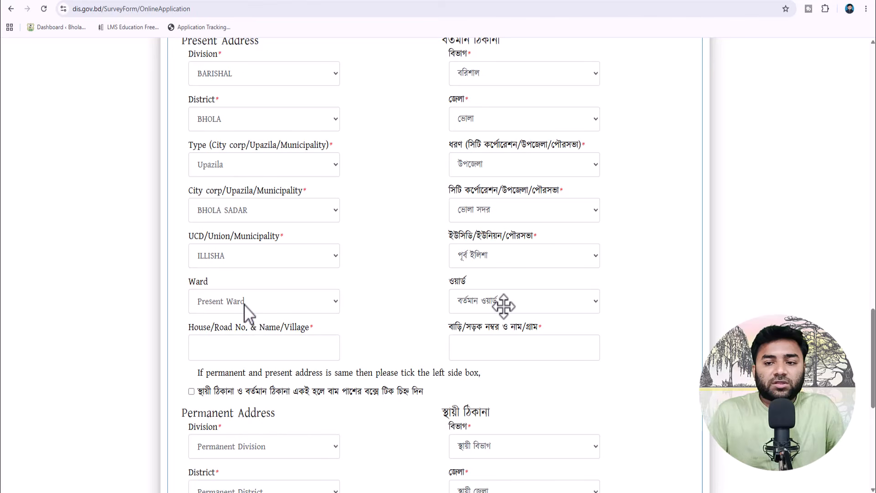
double_click(245, 305)
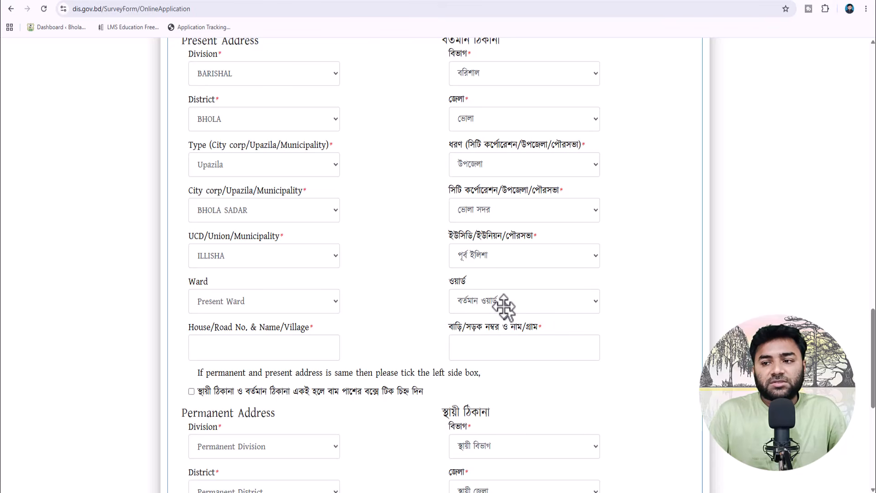
click(492, 253)
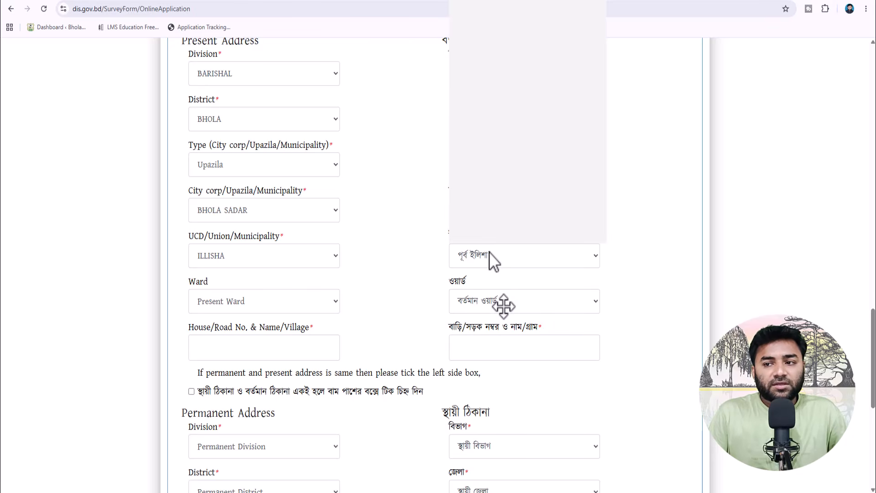
click(489, 252)
scroll(327, 300, down, 1)
- Enter the present house/village name in both the English and Bangla fields
click(241, 303)
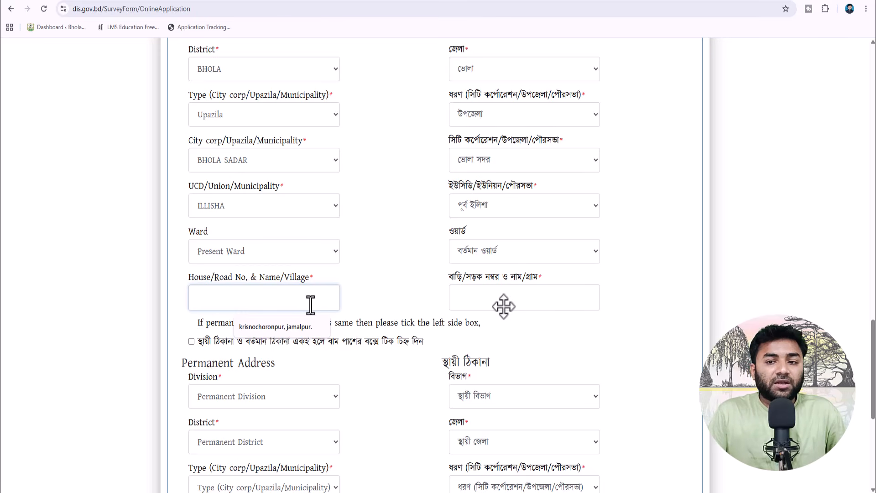
text(mds)
key(BackSpace)
key(BackSpace)
key(BackSpace)
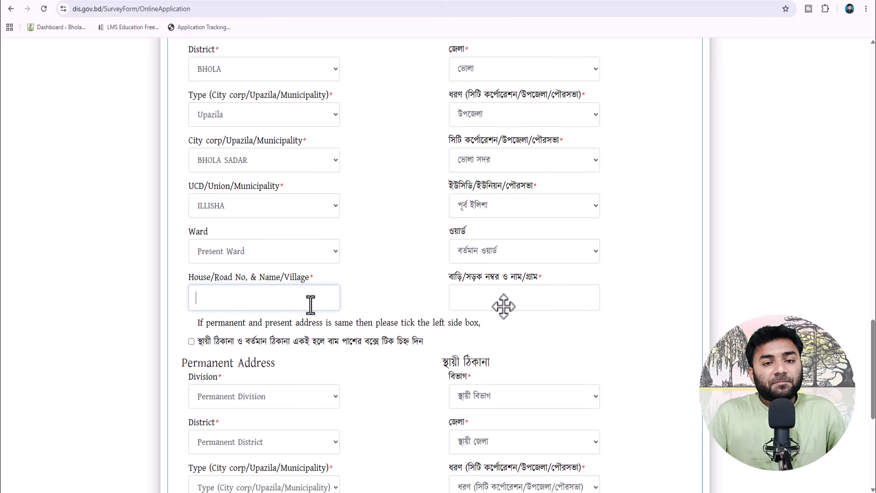
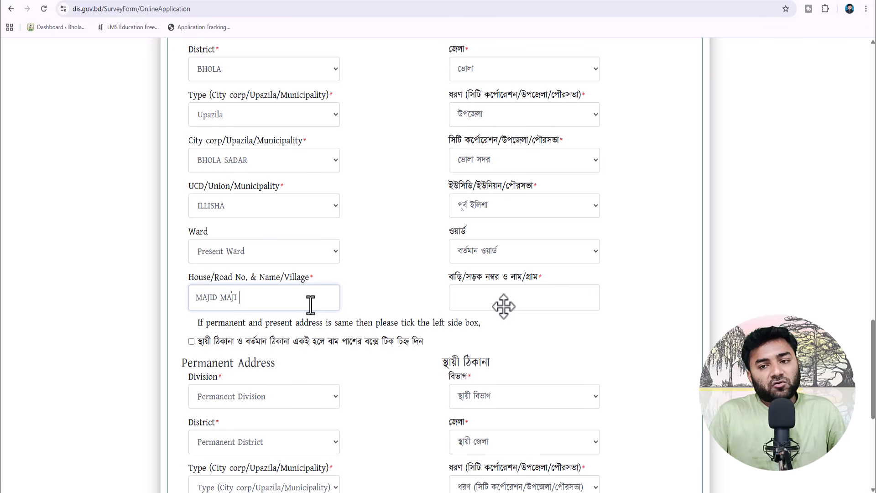
click(482, 304)
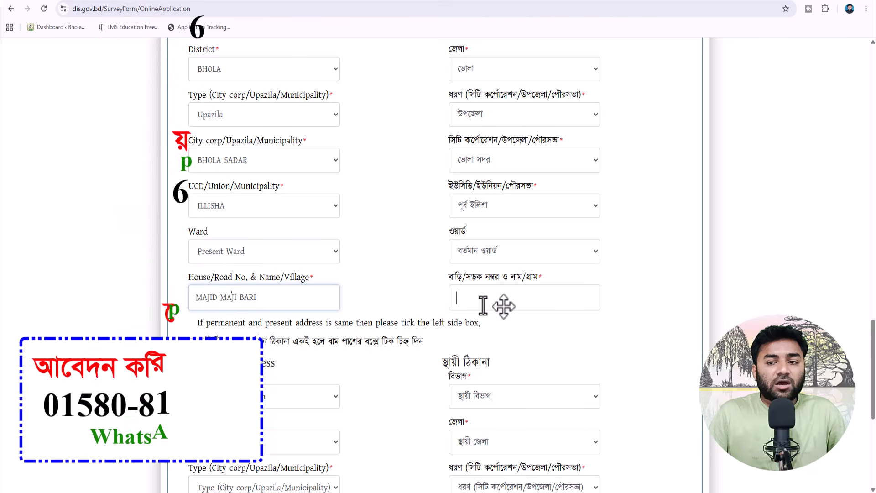
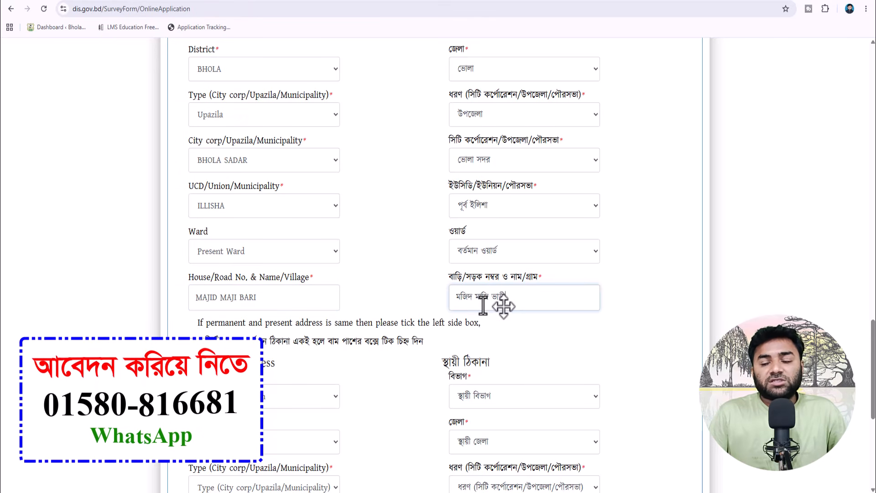
- Mark the permanent address as the same as the present address
scroll(297, 317, down, 1)
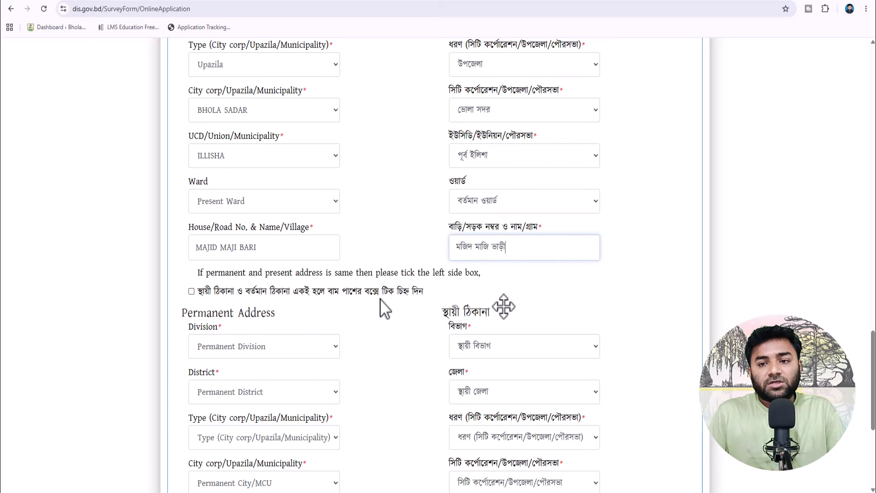
click(191, 291)
scroll(401, 324, down, 2)
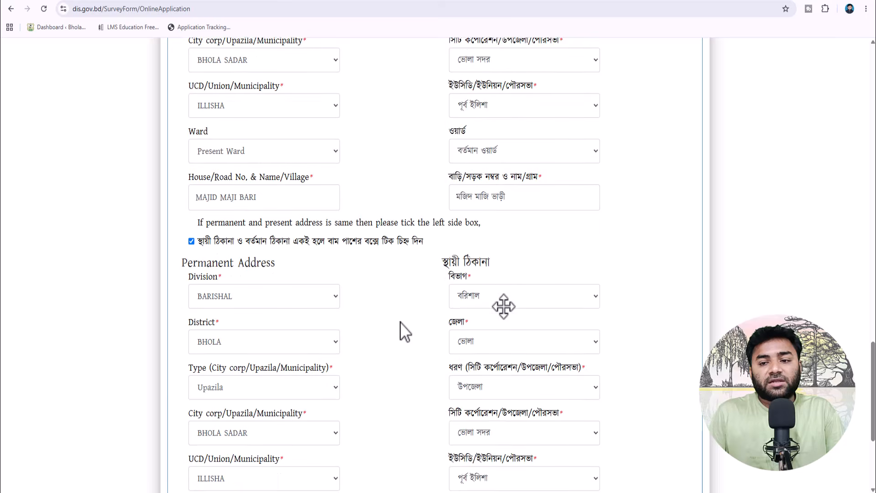
scroll(399, 316, down, 3)
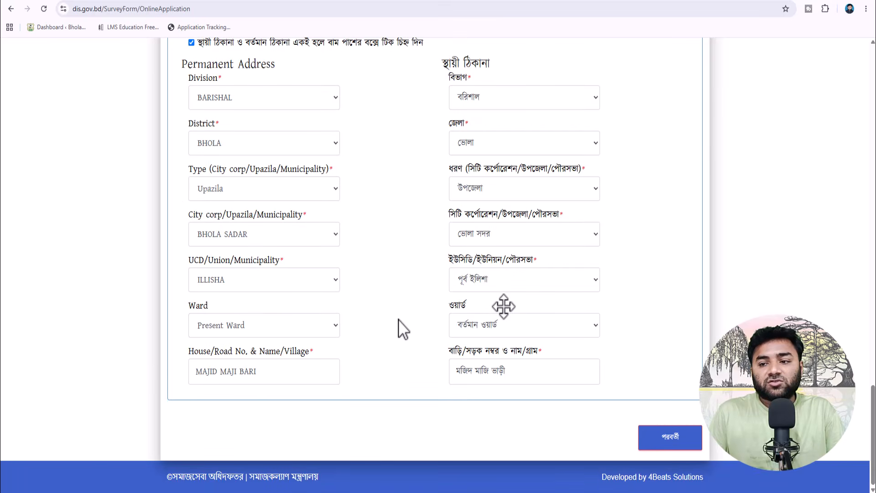
- In section 1, answer (১) পুরুষ, (২) বিবাহিত, (১) ইসলাম and (১) গ্রাম
click(665, 437)
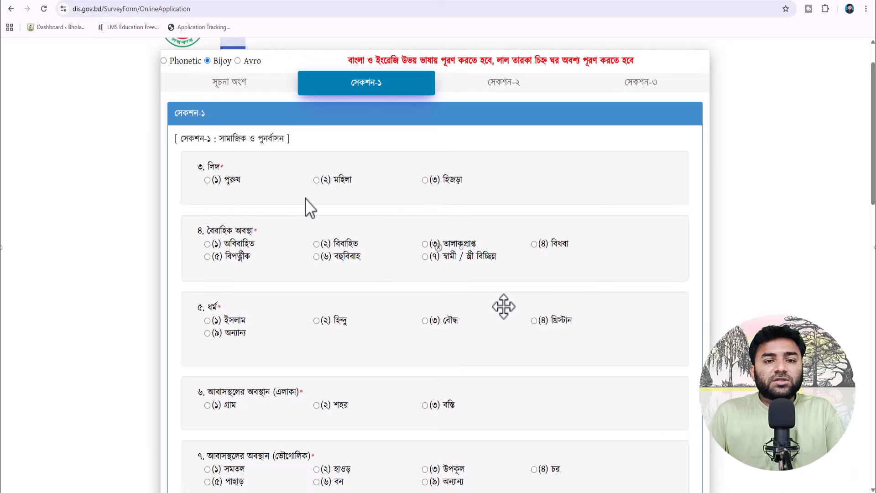
click(206, 181)
scroll(255, 207, down, 1)
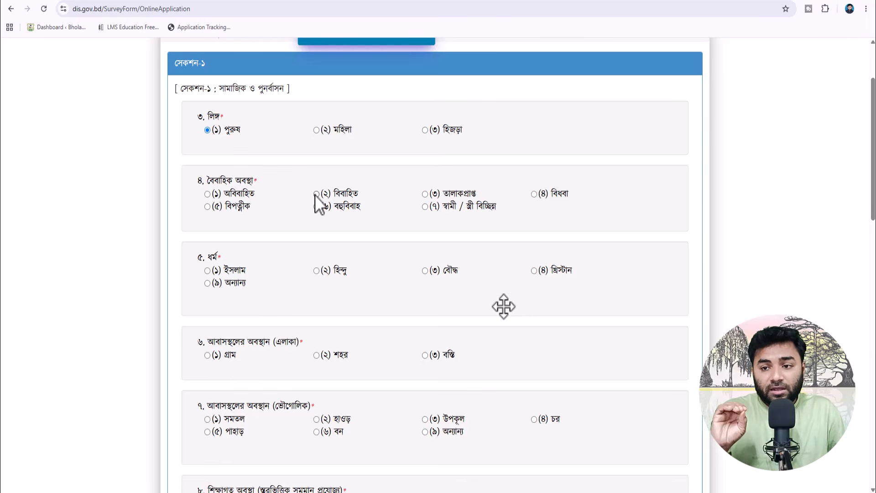
click(315, 195)
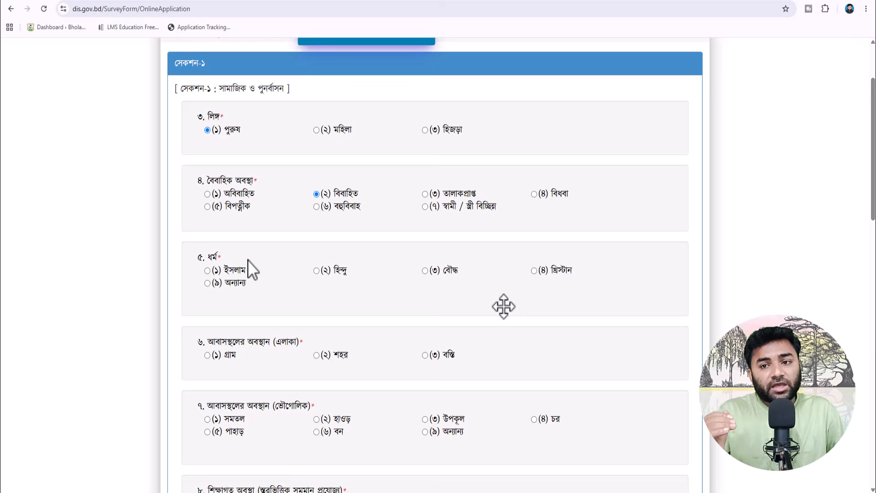
click(212, 270)
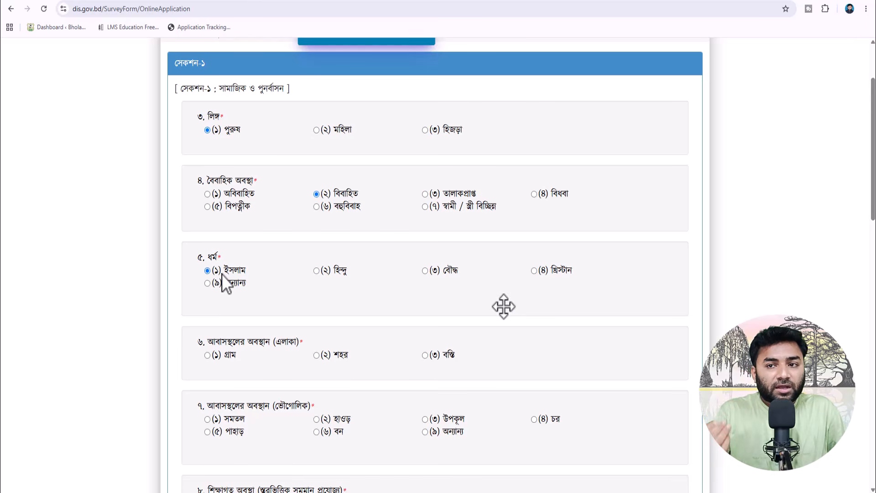
scroll(288, 292, down, 1)
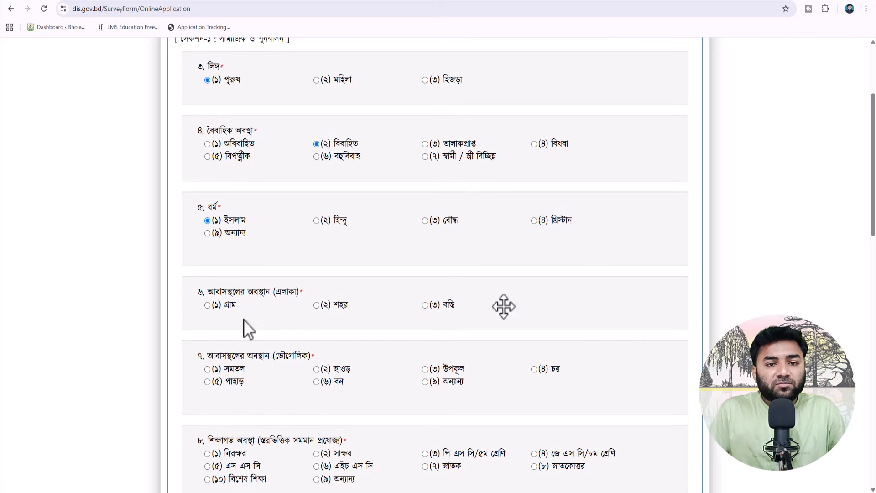
click(208, 305)
- Answer (২) না for question ১৭
scroll(303, 322, down, 2)
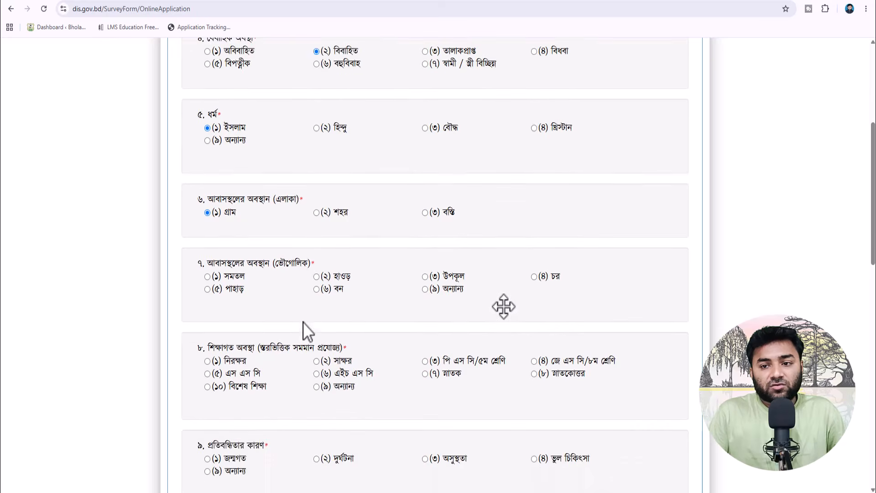
drag(206, 256, 255, 256)
click(322, 256)
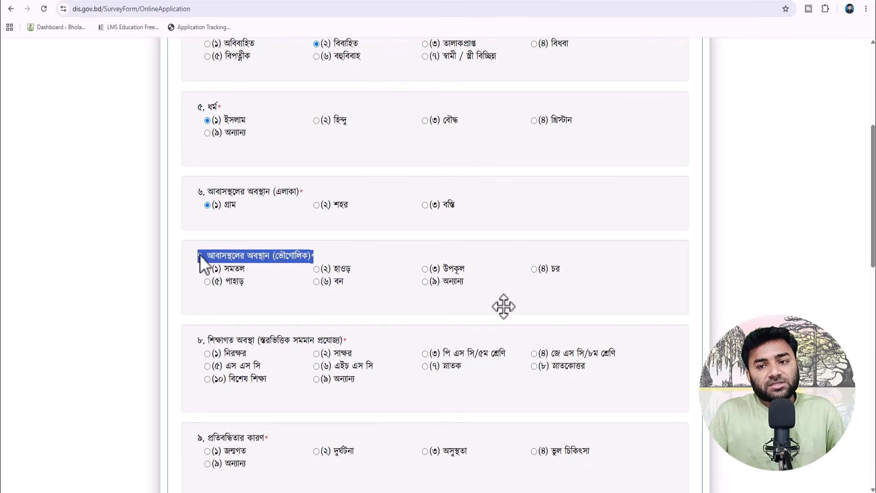
click(339, 256)
drag(338, 255, 200, 248)
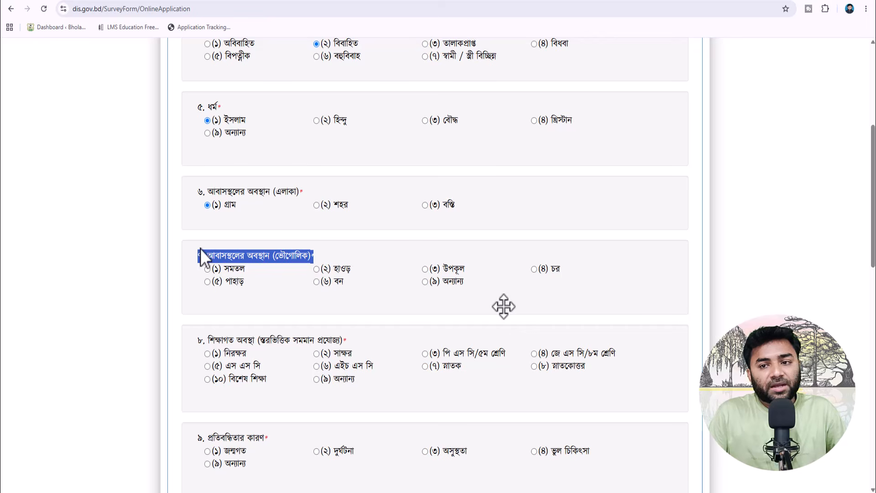
click(225, 256)
drag(326, 256, 197, 249)
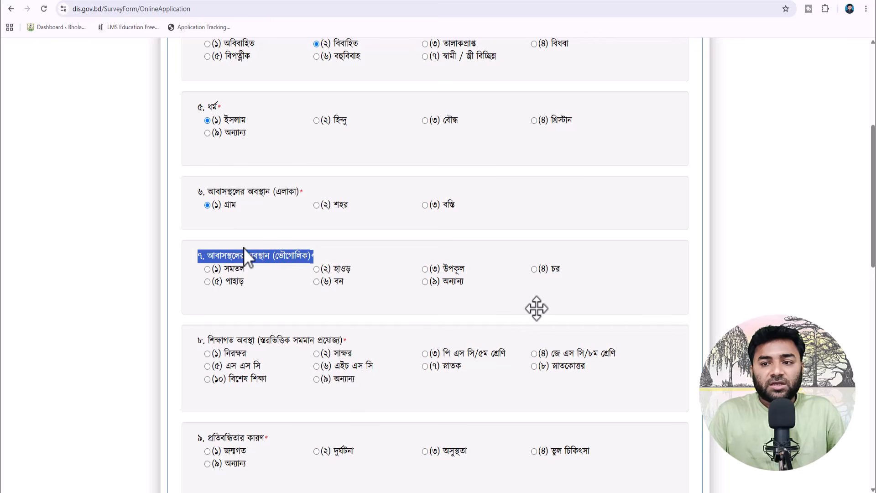
scroll(265, 309, down, 14)
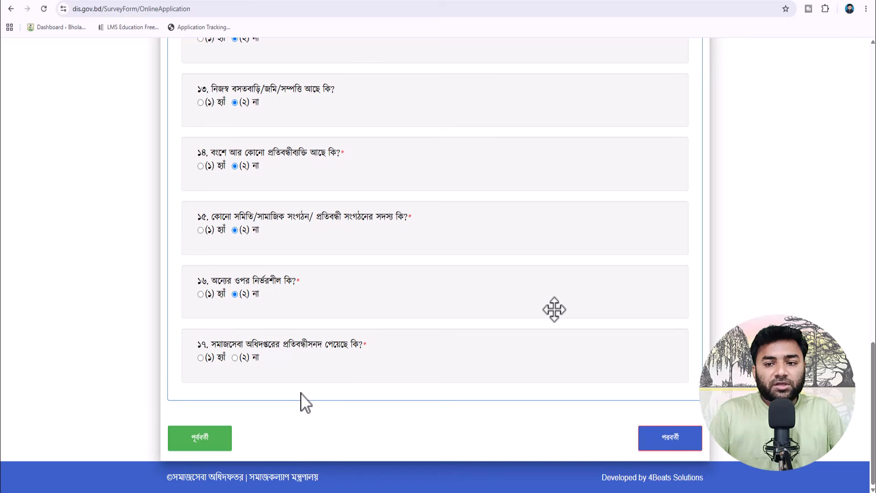
click(235, 357)
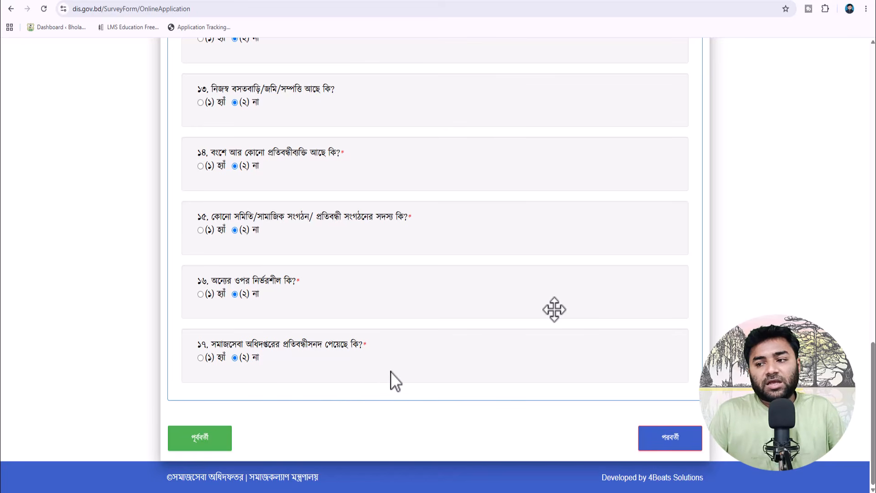
- In Section 2, tick housework as an occupation, set annual income to none (নাই), and continue to Section-3
click(683, 437)
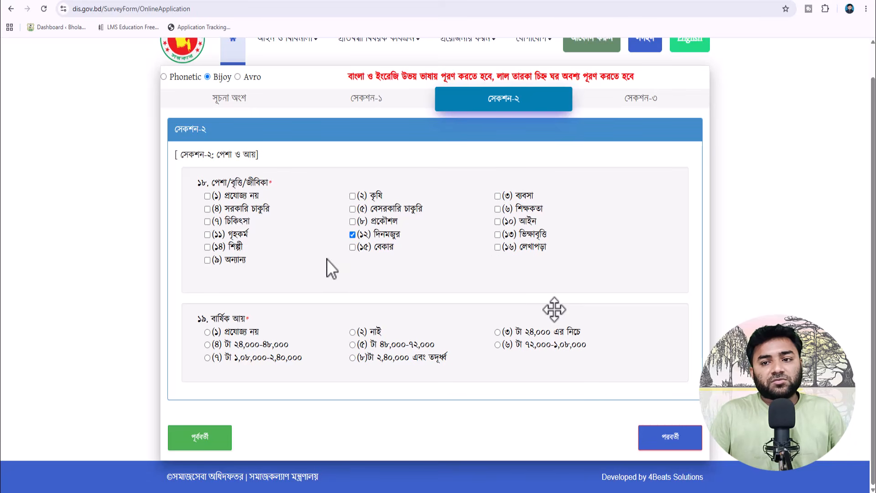
click(207, 235)
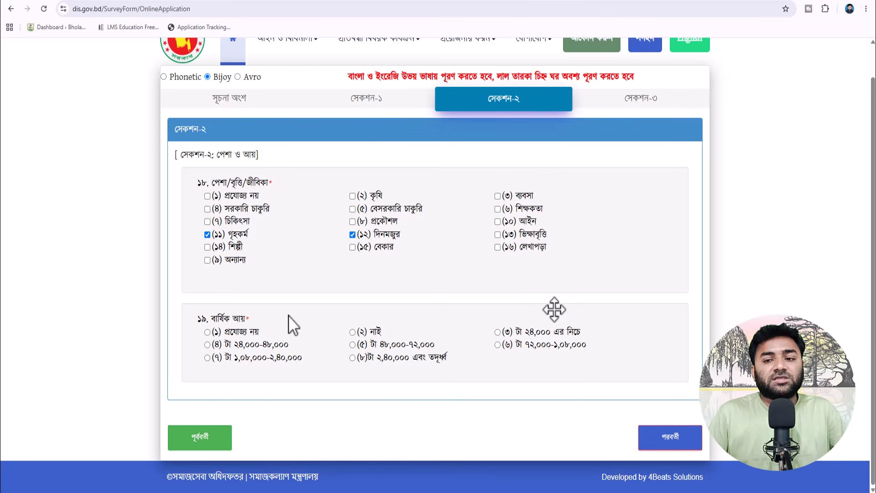
click(353, 333)
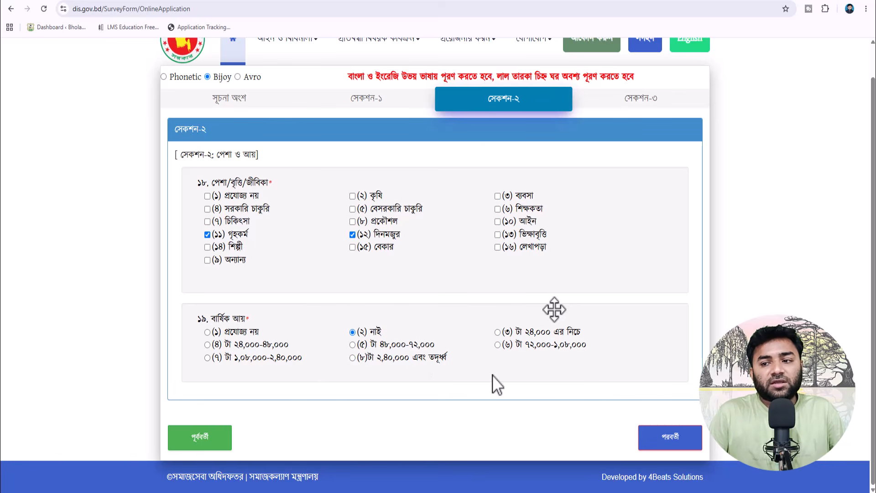
click(665, 441)
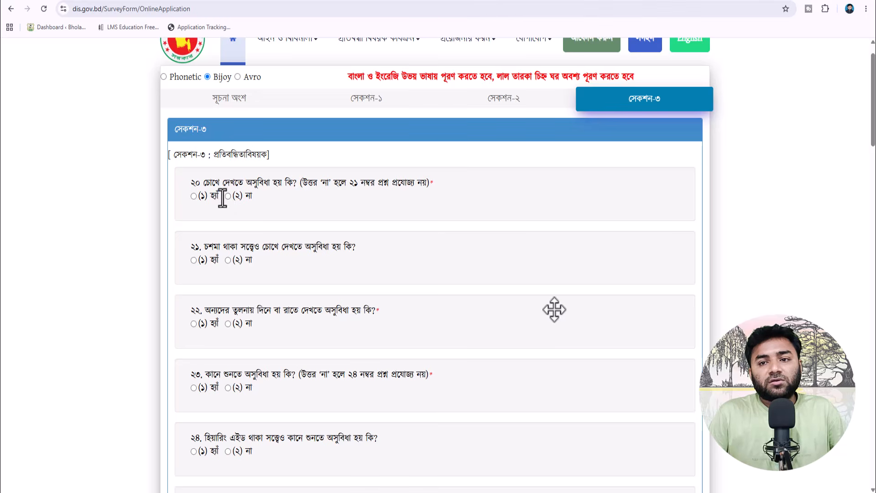
- Answer the first disability questions: Yes to 20 (seeing), No to 21, Yes to 22, No to 23 (hearing)
click(193, 196)
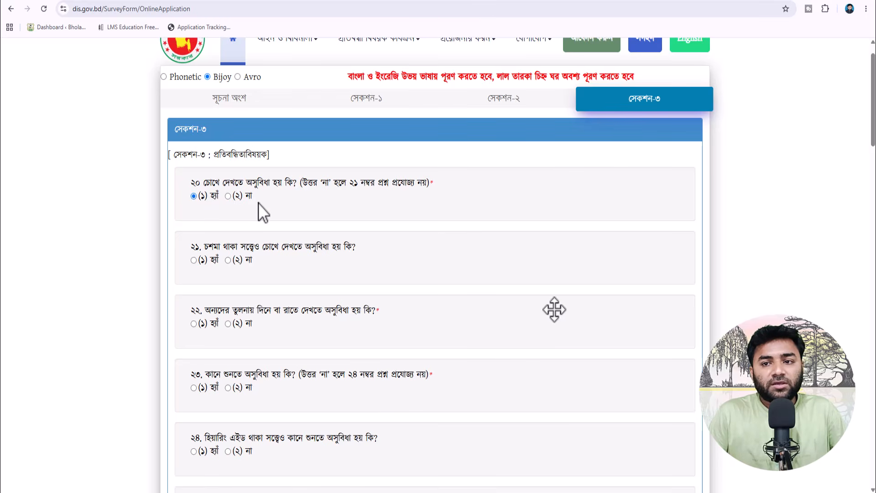
scroll(259, 203, down, 1)
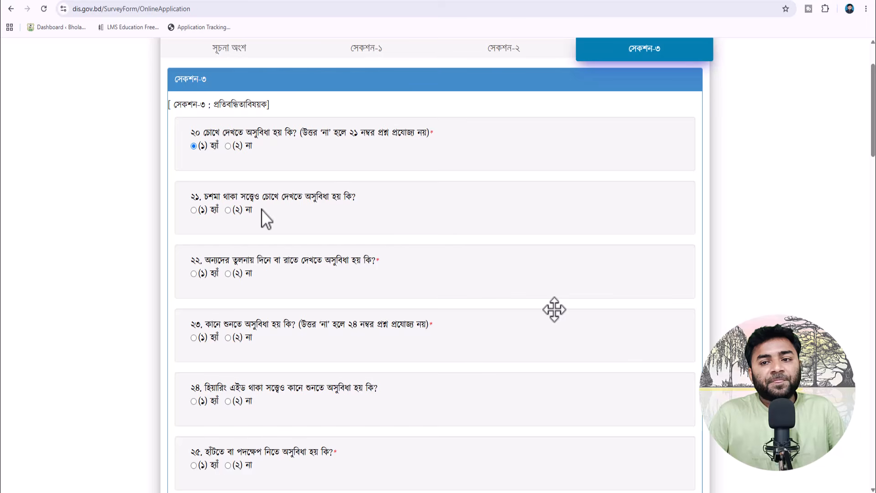
click(228, 210)
scroll(320, 236, down, 1)
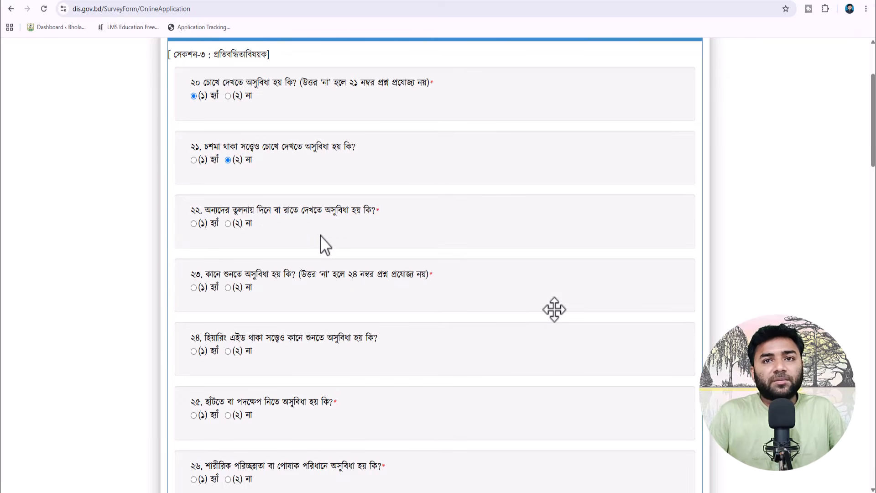
click(194, 223)
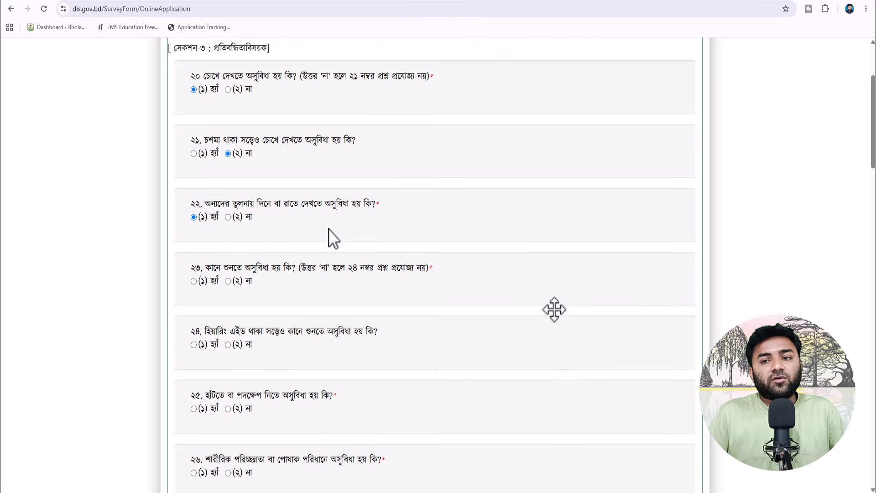
scroll(328, 234, down, 1)
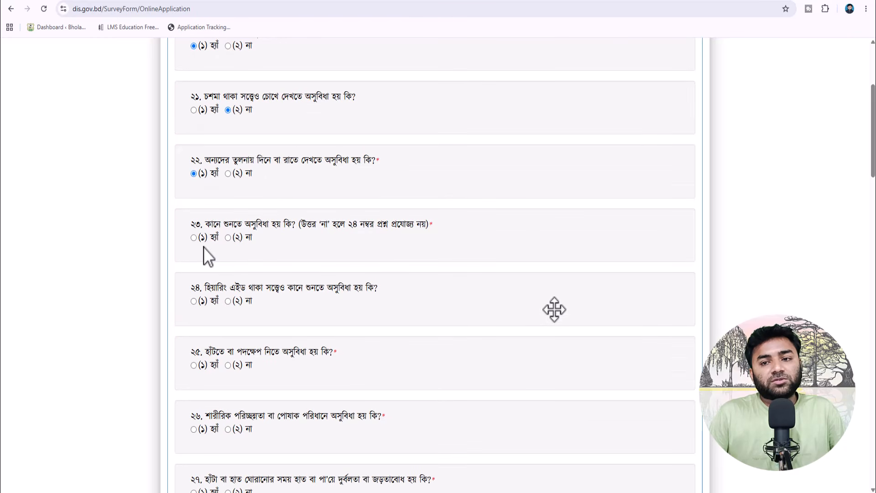
click(228, 238)
scroll(292, 257, down, 1)
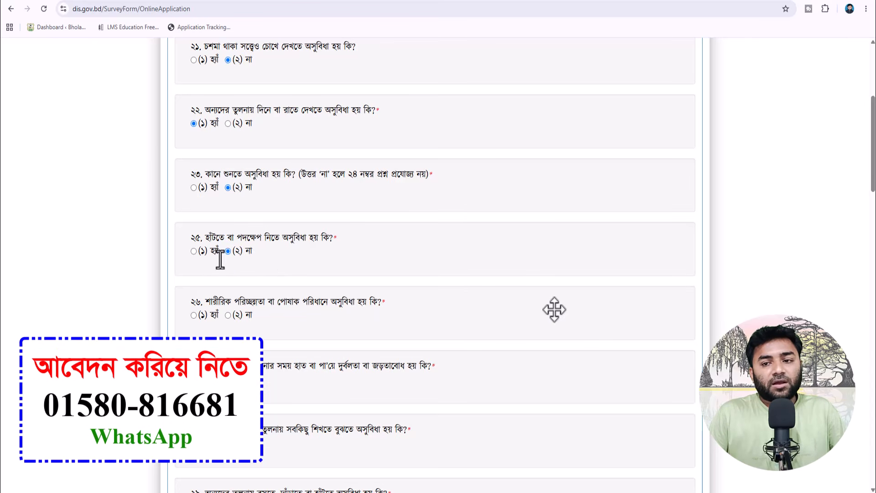
- Answer Yes to questions 25 (walking), 26 and 27, scrolling further down the form
click(193, 251)
scroll(254, 263, down, 2)
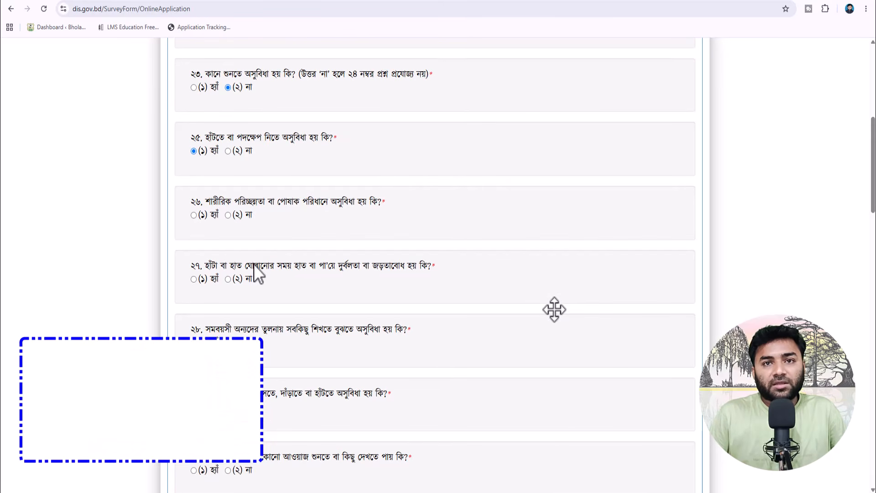
click(194, 215)
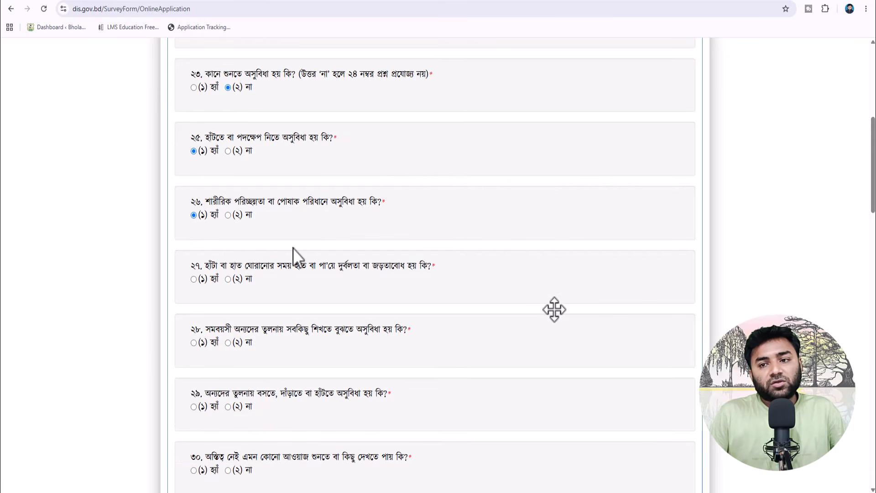
scroll(293, 248, down, 1)
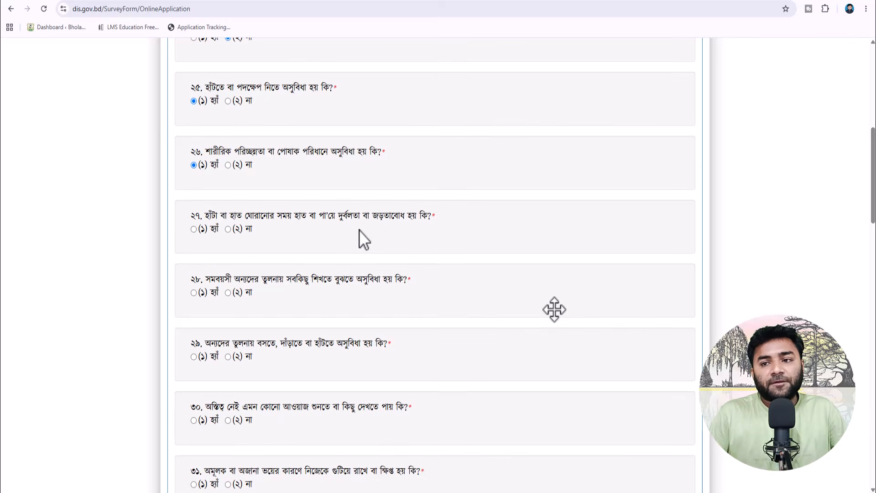
click(194, 228)
scroll(256, 241, down, 2)
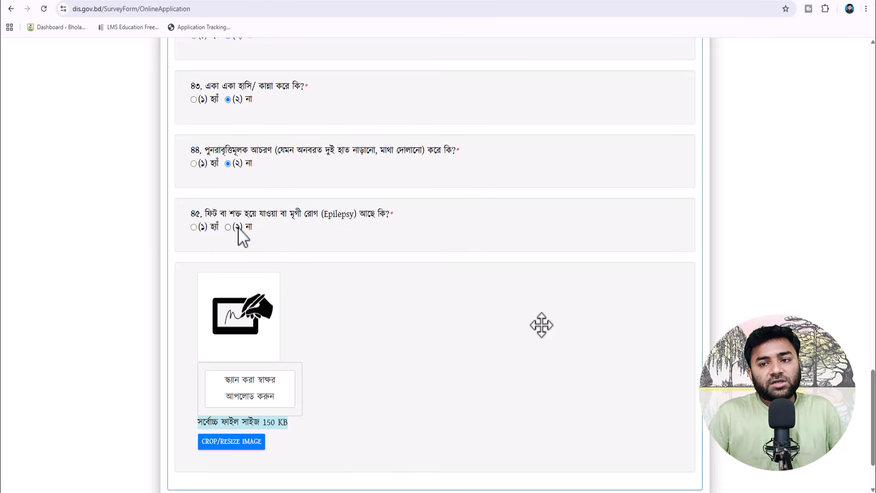
- Scroll down past question 45 to the signature upload box and the দাখিল button
scroll(270, 259, down, 1)
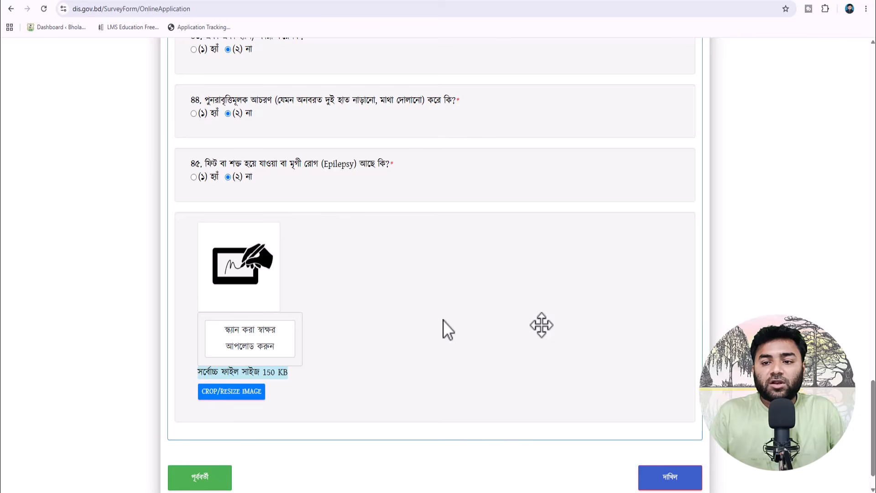
scroll(240, 293, down, 1)
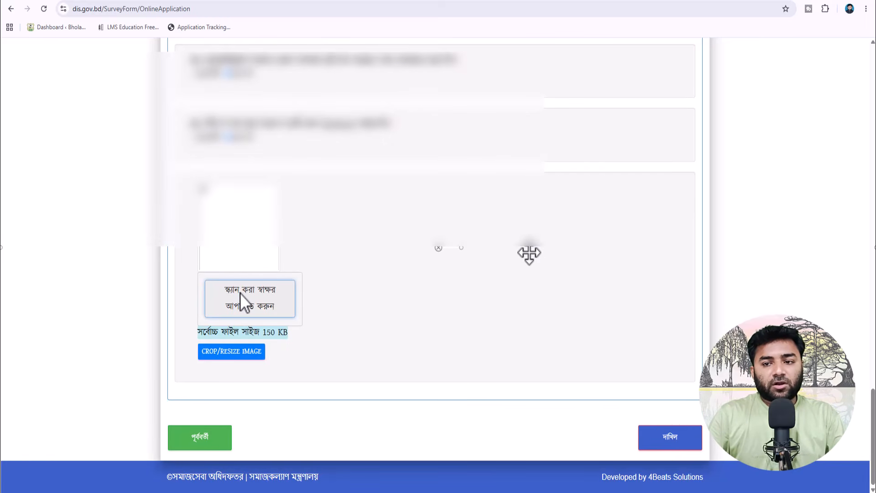
- Upload the 78.09 KB WhatsApp JPEG from Downloads as the scanned signature
click(240, 293)
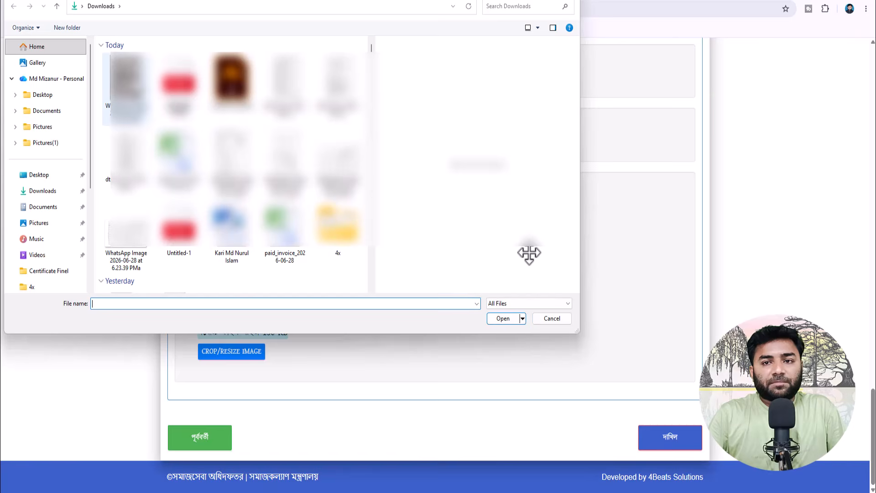
click(131, 78)
right_click(131, 78)
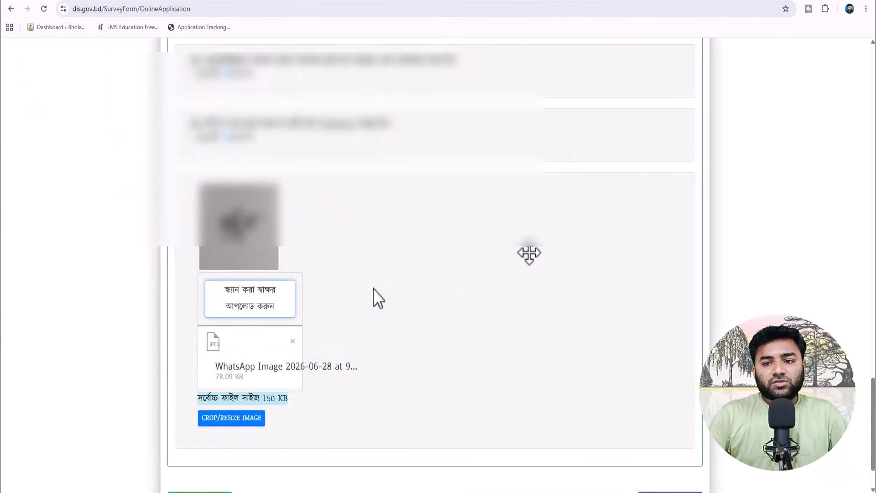
scroll(373, 289, down, 1)
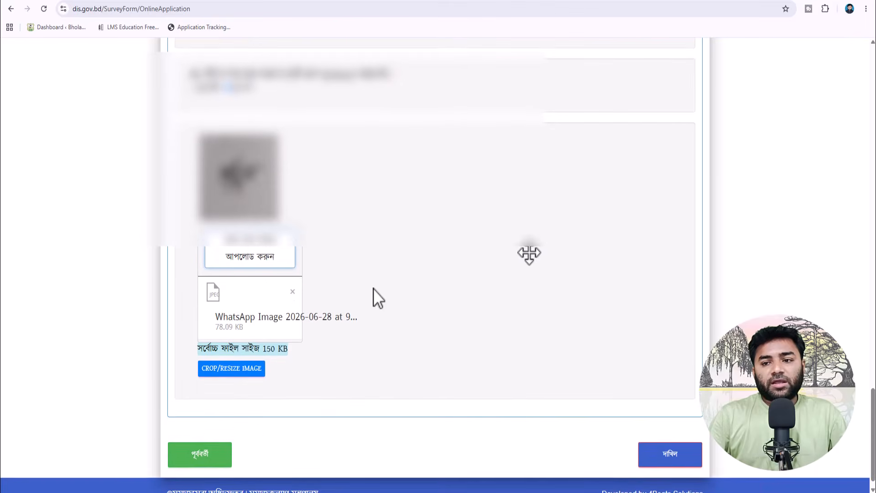
scroll(352, 359, down, 1)
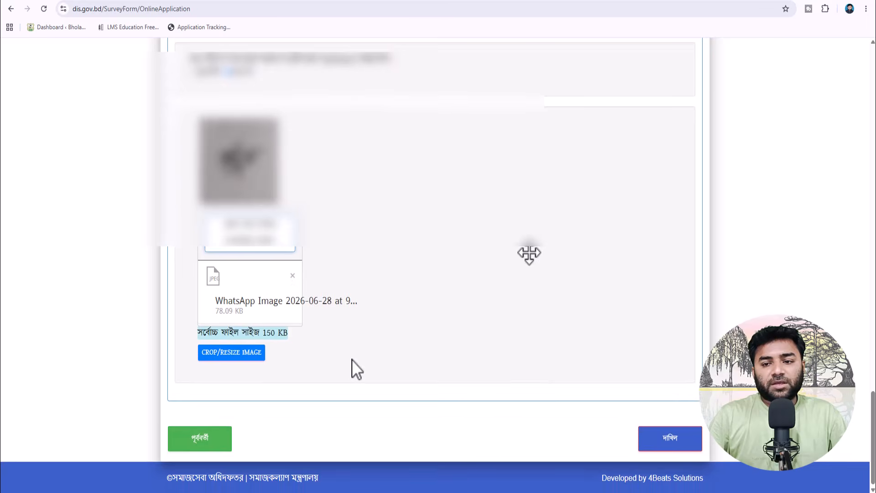
- Submit the application with দাখিল and download the application copy as a PDF
click(670, 438)
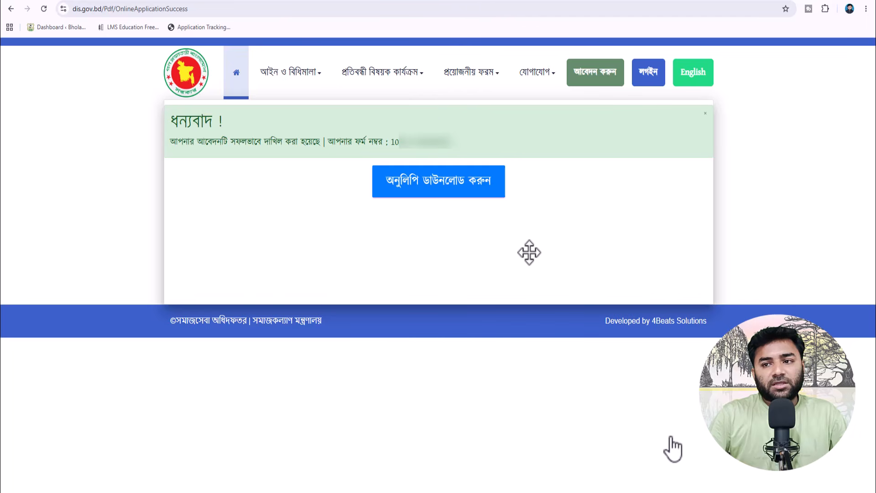
click(467, 185)
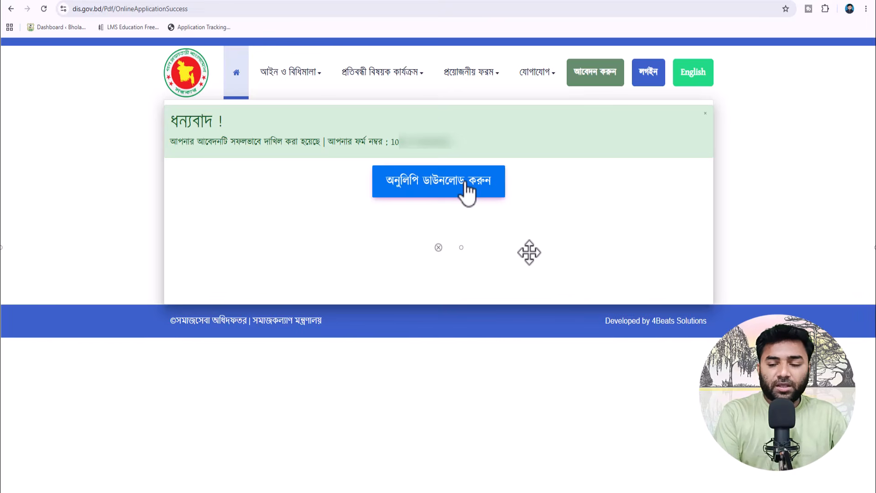
click(465, 187)
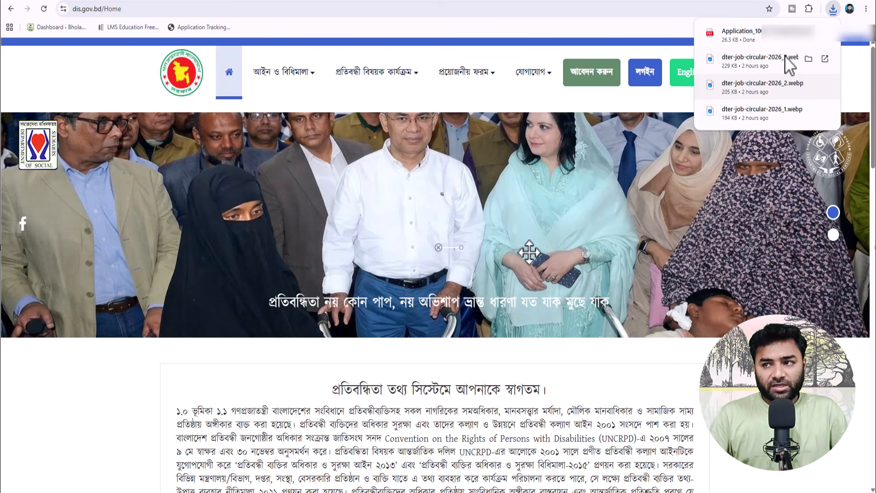
- Open the downloaded Application PDF from Chrome's downloads and fit it to the window width
click(761, 37)
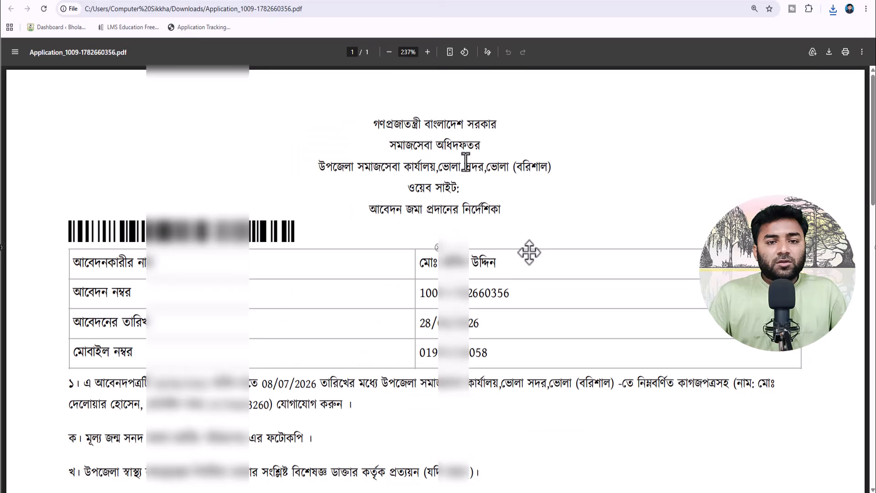
click(449, 52)
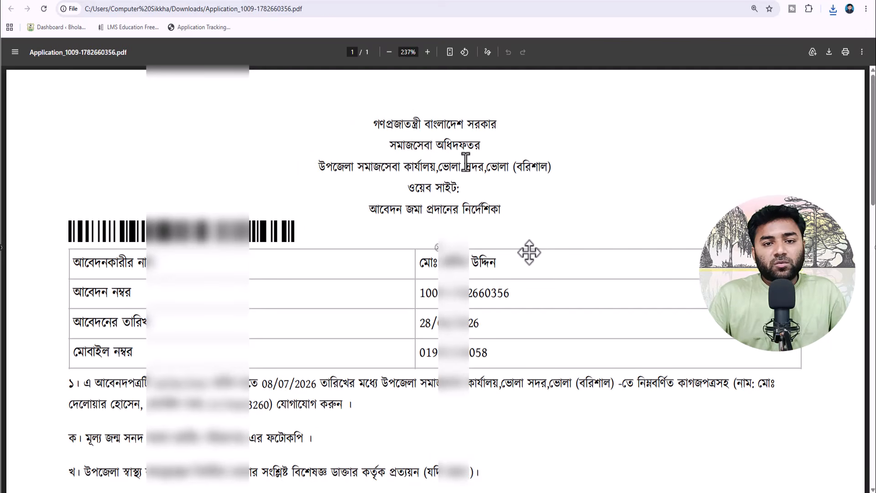